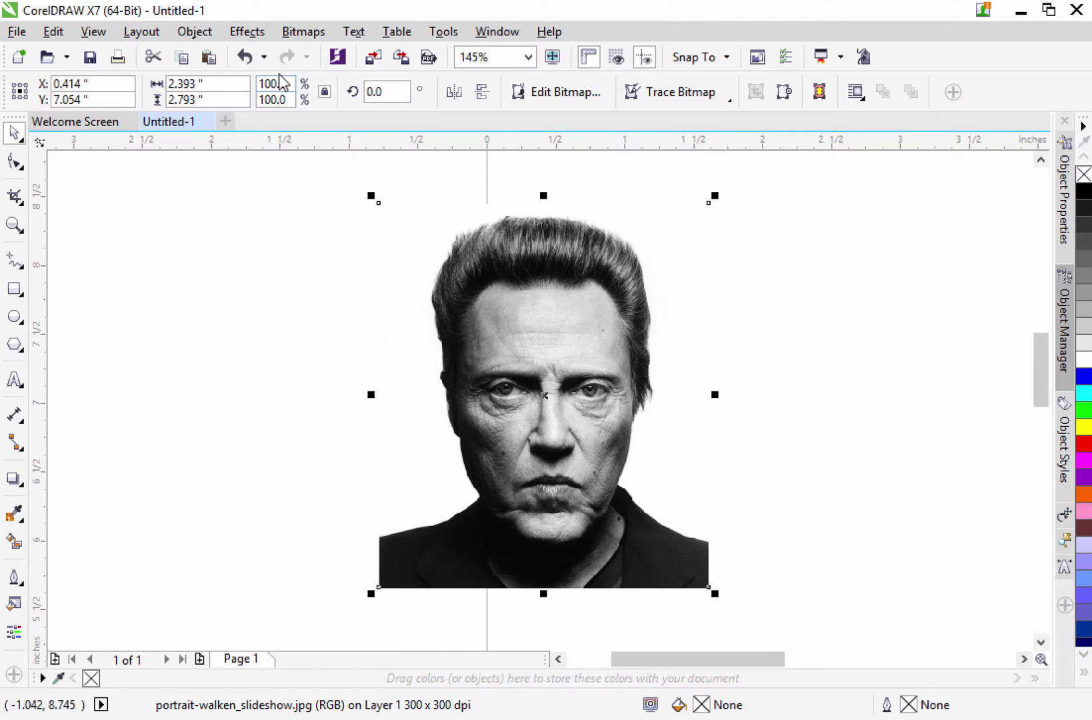
Open Contrast Enhancement for the portrait and centre the face in the preview
left_click(250, 33)
mouse_move(274, 61)
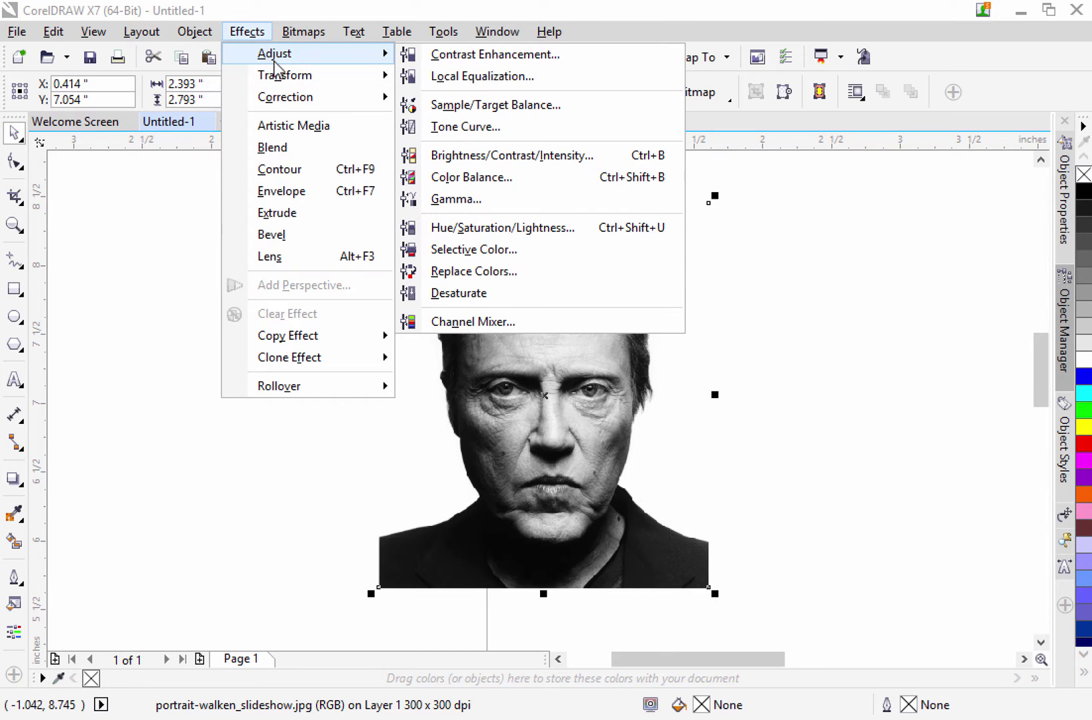
left_click(478, 56)
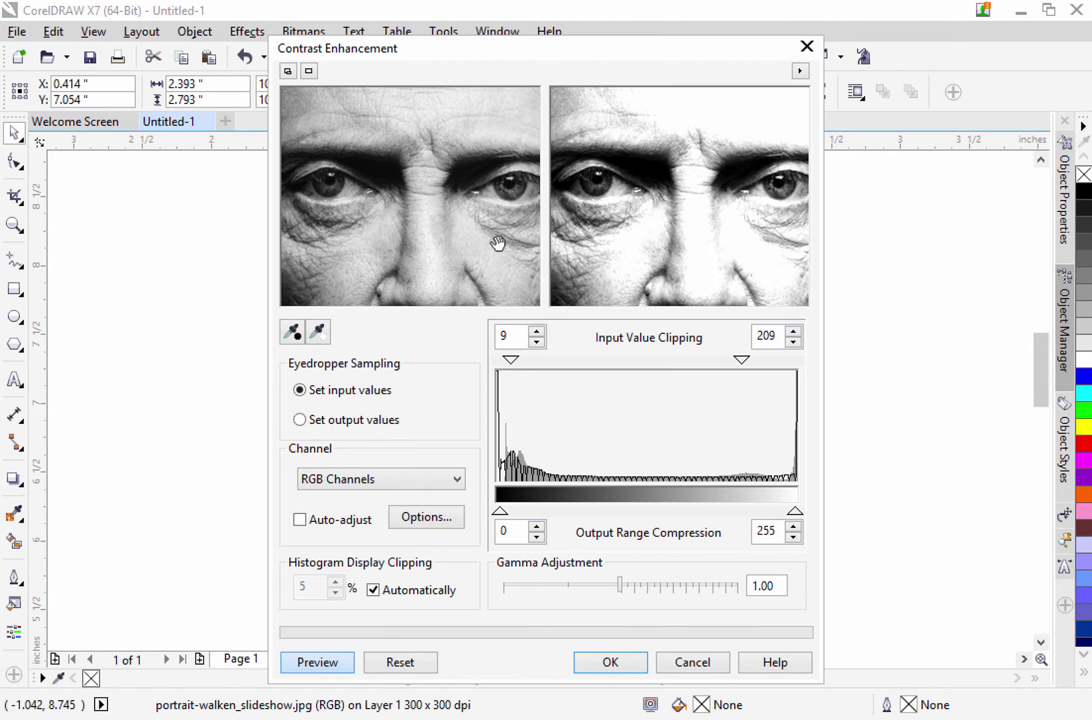
left_click(444, 216)
right_click(444, 217)
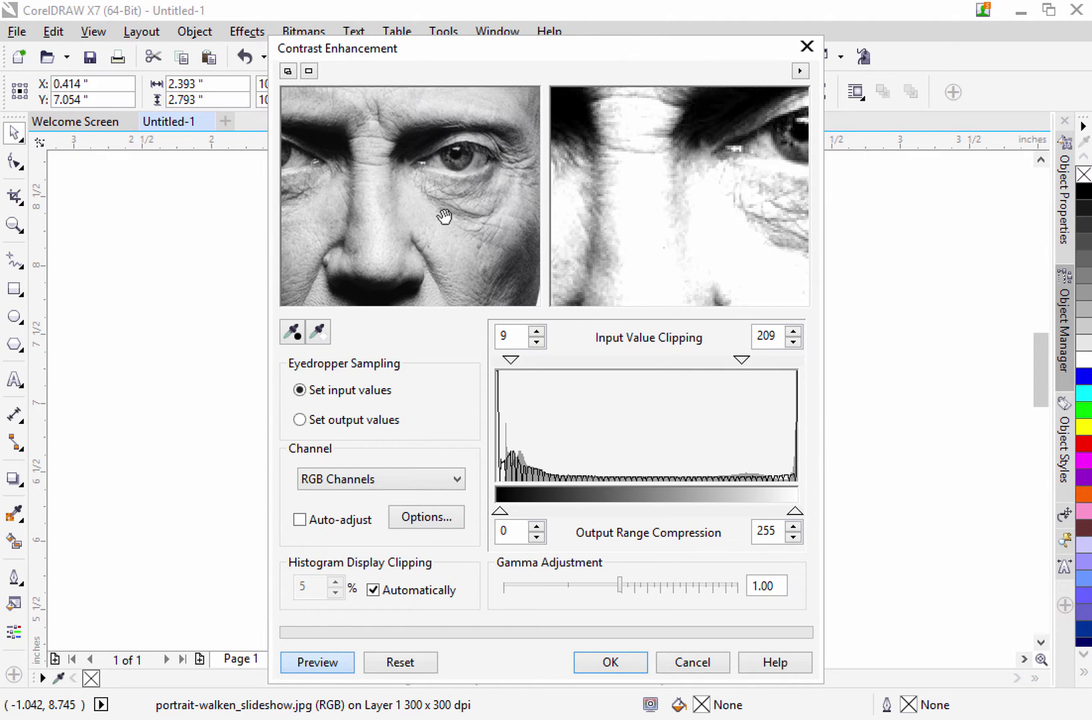
right_click(444, 215)
left_click_drag(428, 203, 480, 209)
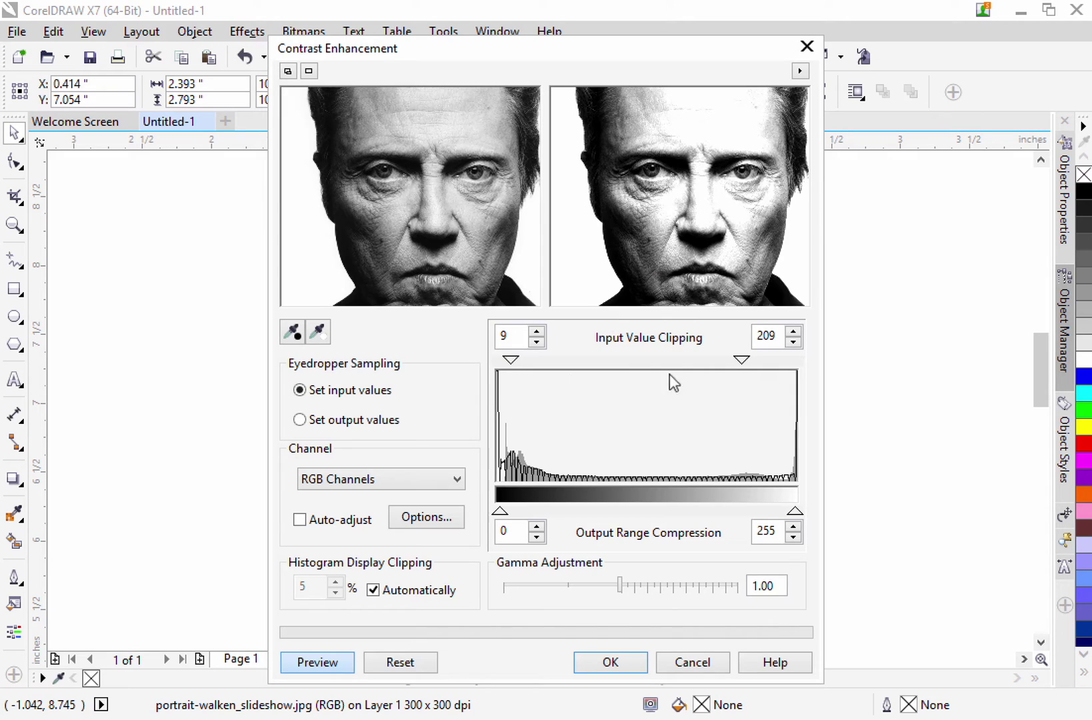
Reset contrast, then set input clipping to 0–252 and gamma to 2.91 to lighten the face
left_click(384, 664)
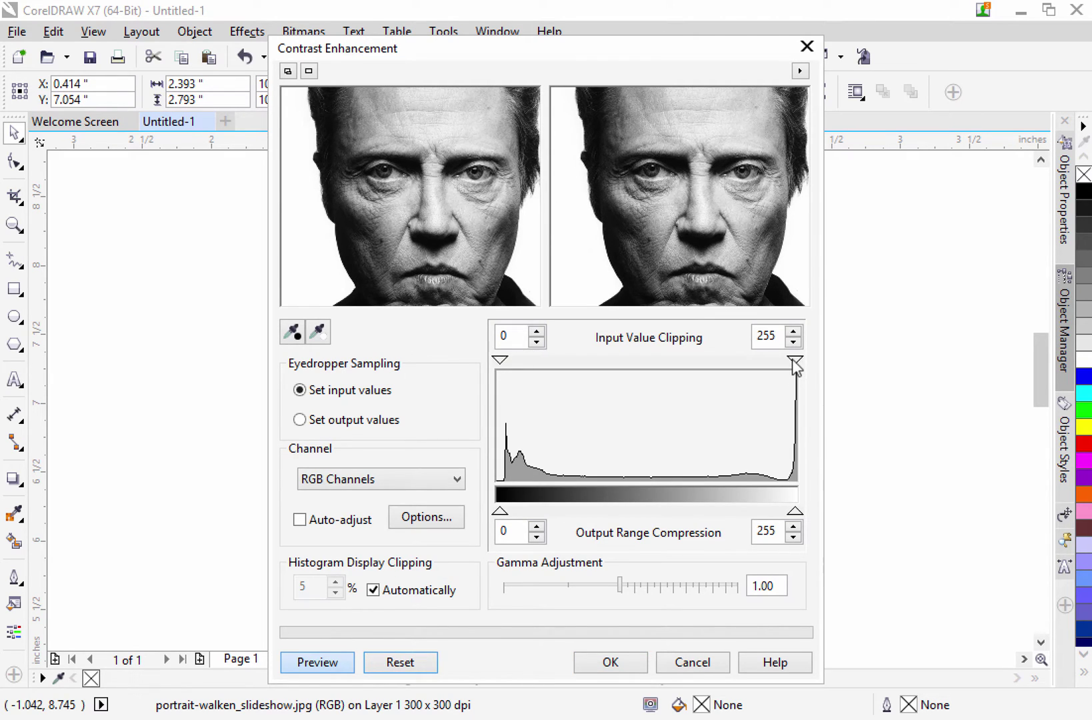
left_click_drag(794, 363, 734, 364)
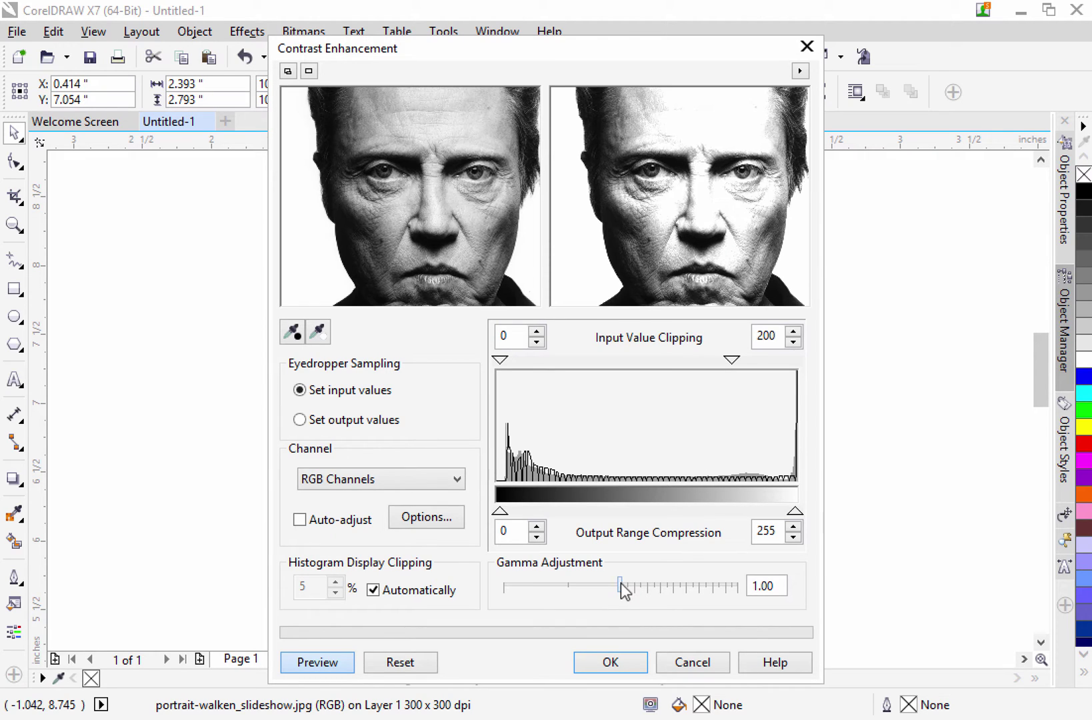
left_click_drag(621, 582, 629, 582)
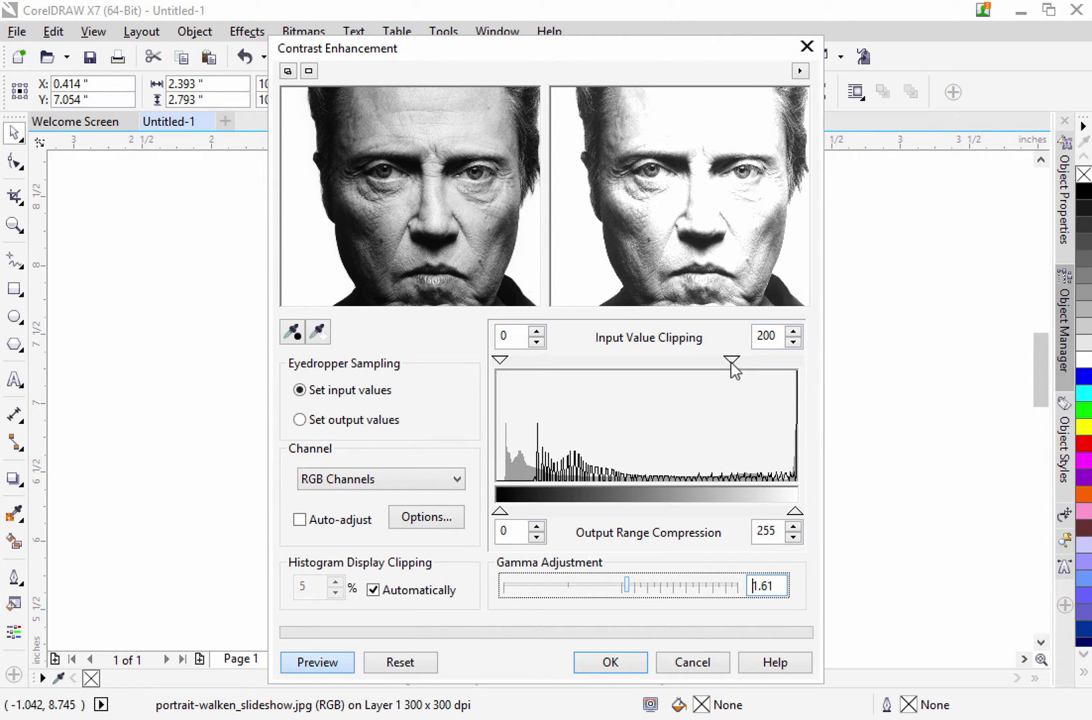
left_click_drag(732, 365, 792, 370)
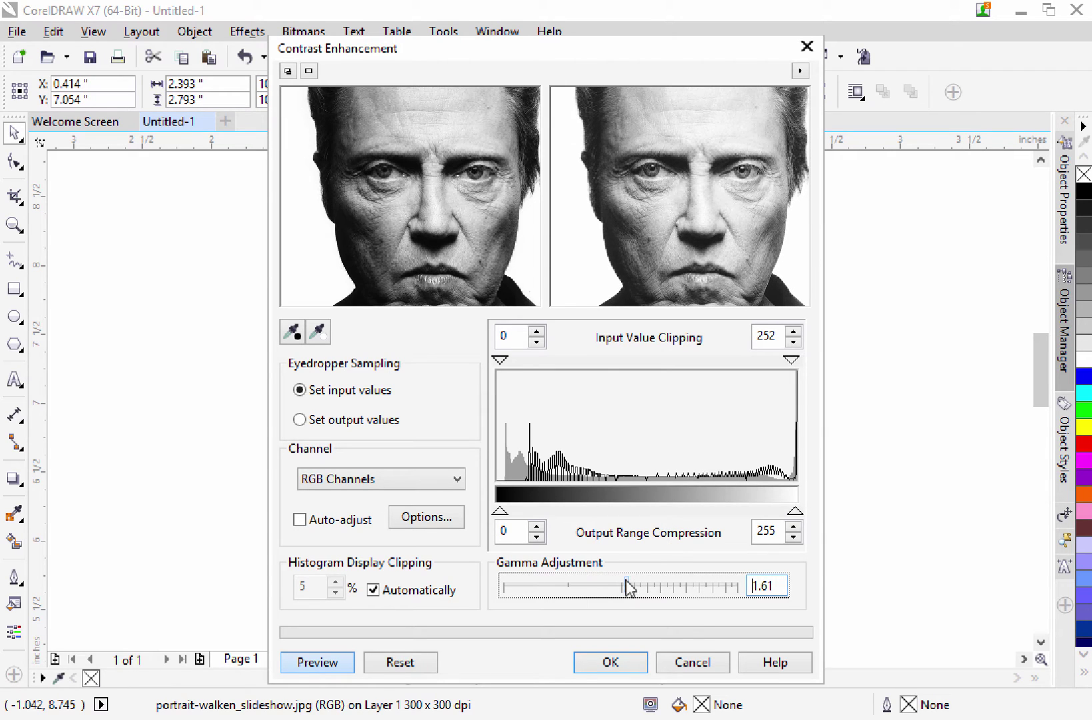
left_click_drag(627, 582, 644, 583)
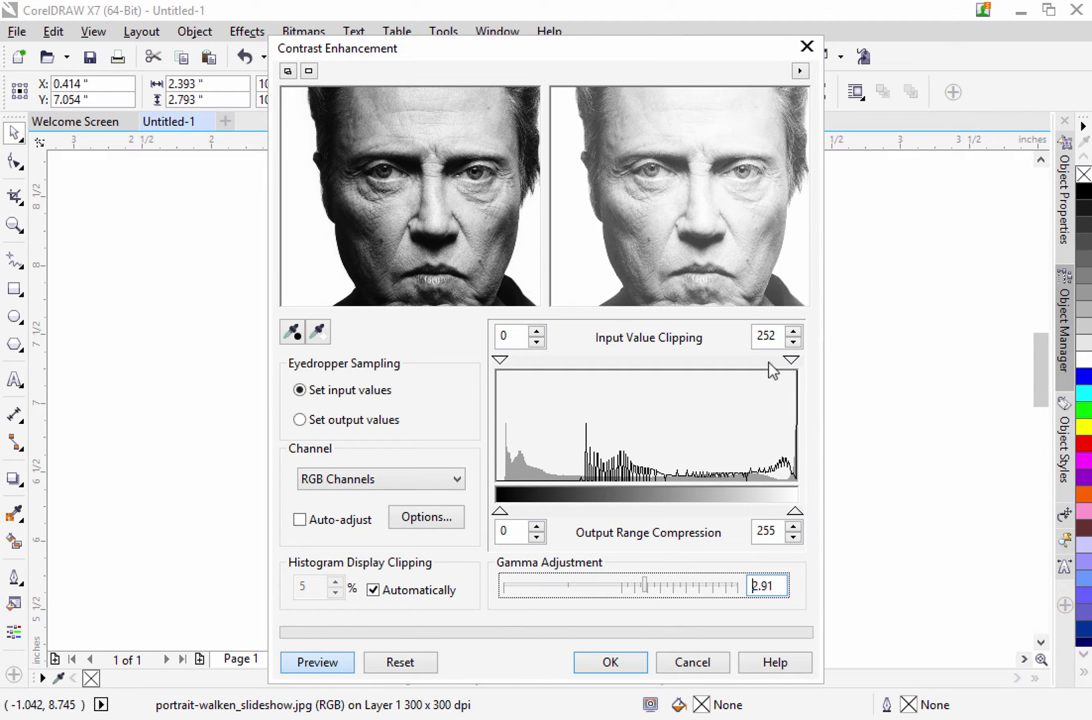
left_click_drag(426, 230, 435, 67)
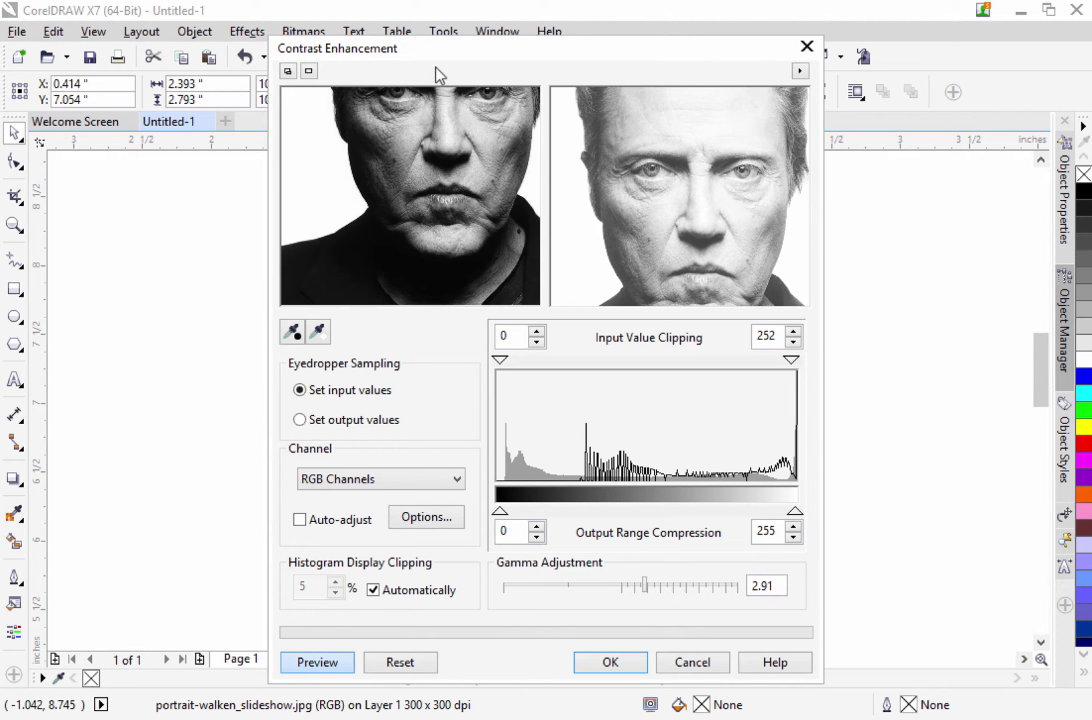
left_click_drag(438, 133, 436, 260)
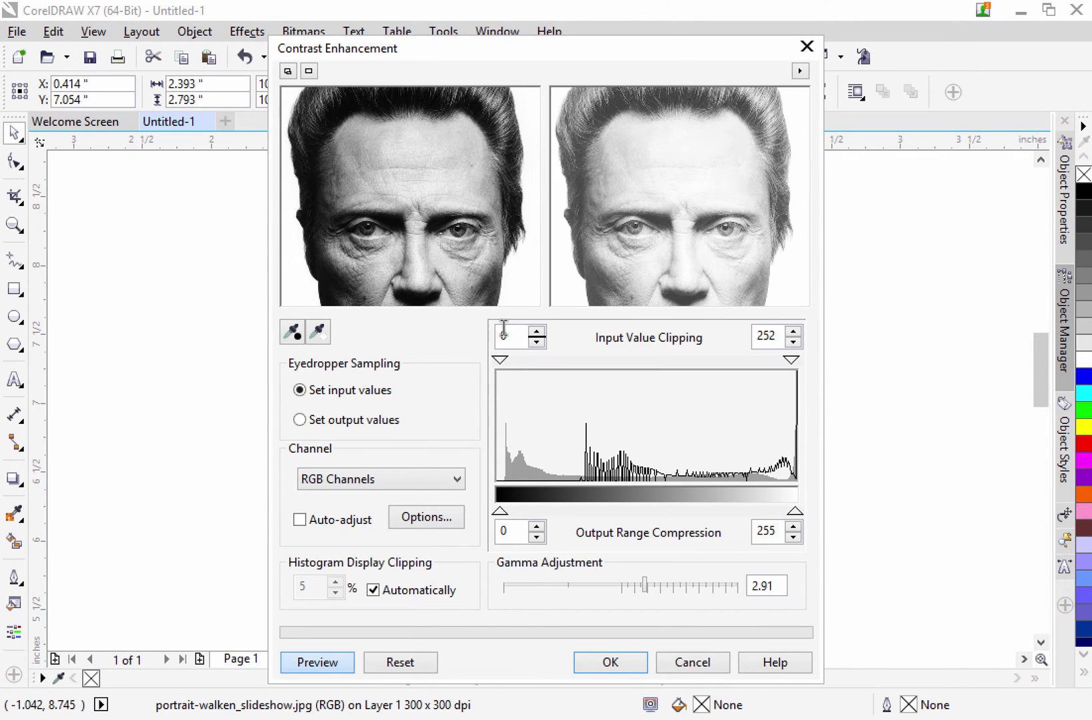
left_click_drag(456, 214, 456, 237)
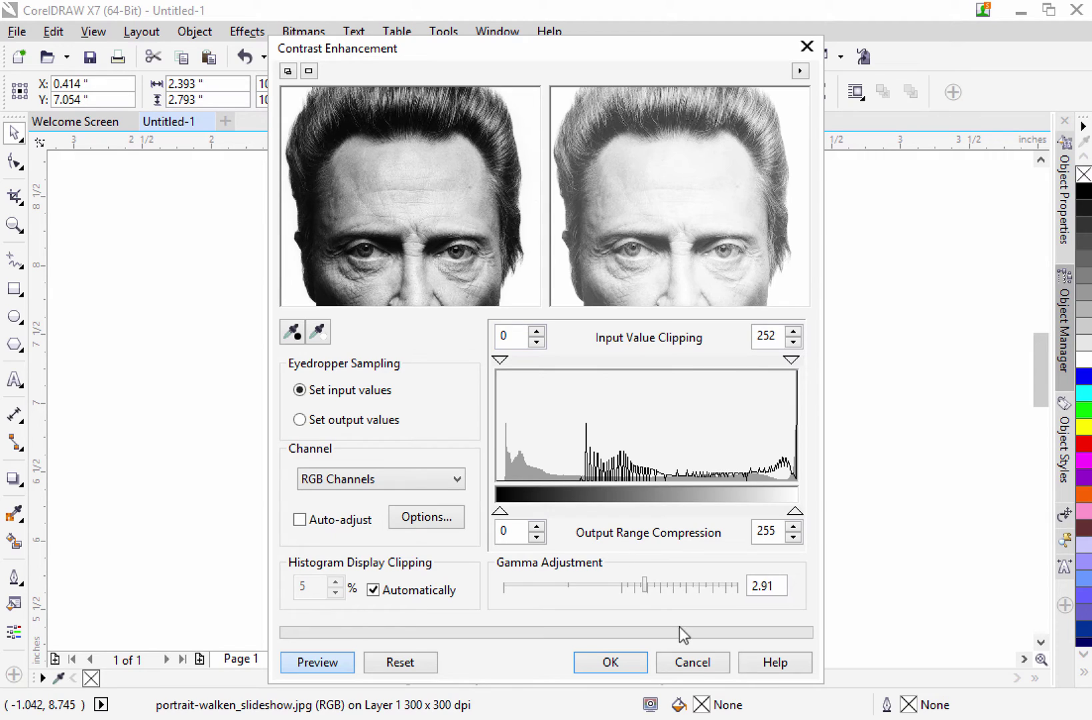
Discard the contrast changes and open the Tone Curve dialog instead
left_click(692, 662)
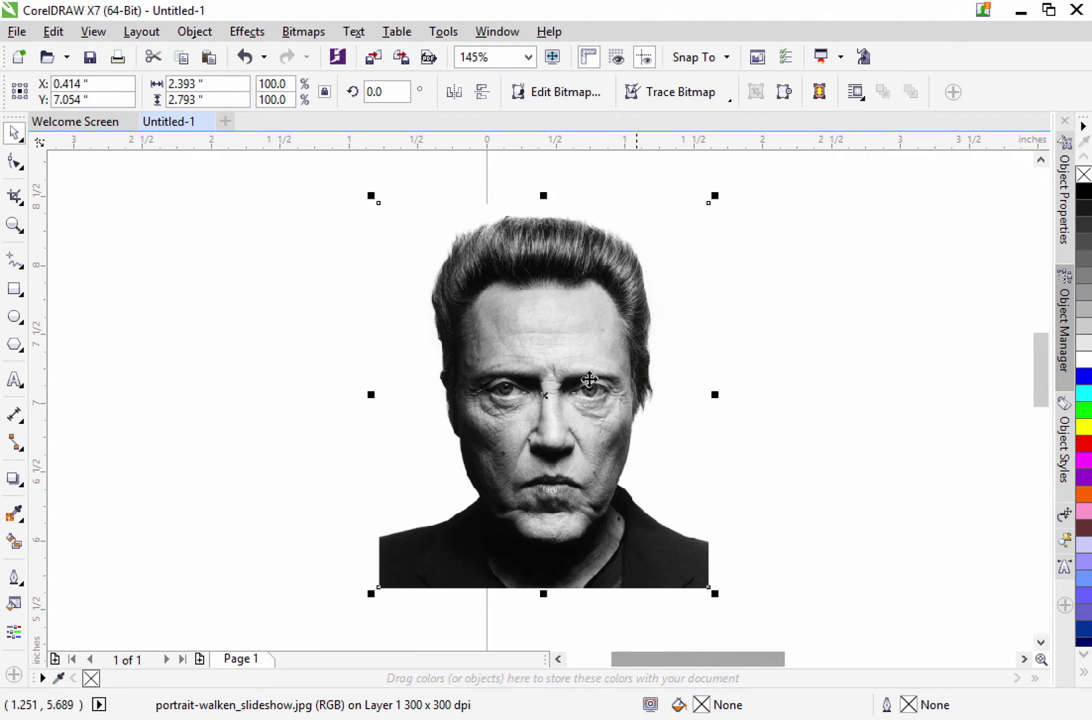
left_click(248, 34)
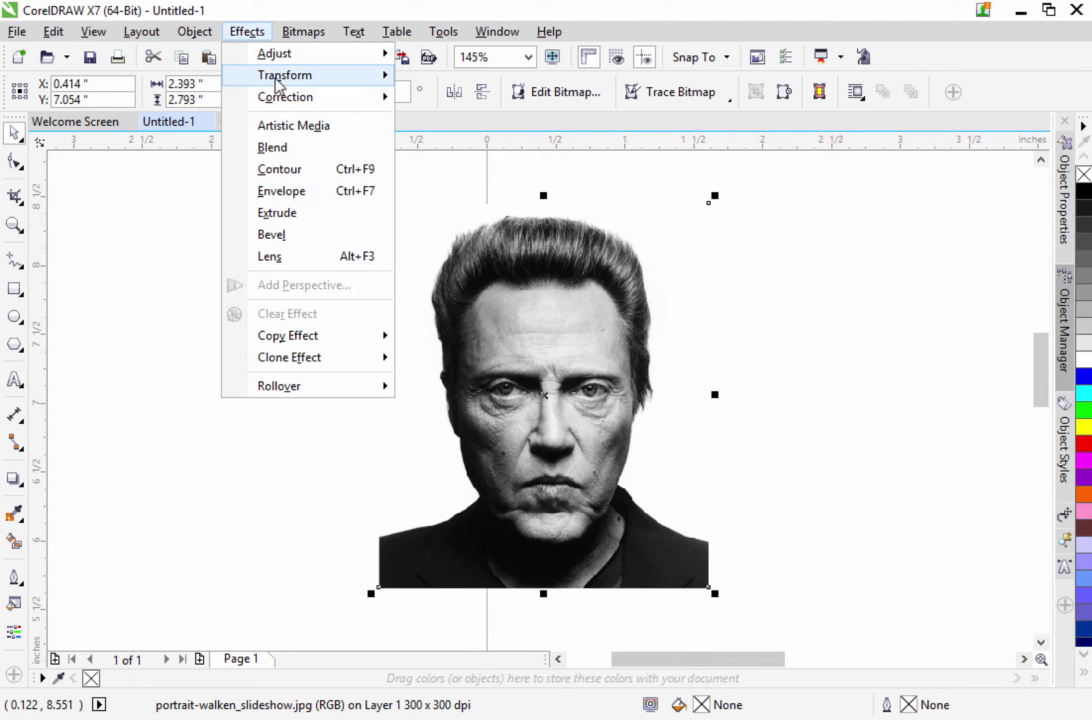
mouse_move(276, 65)
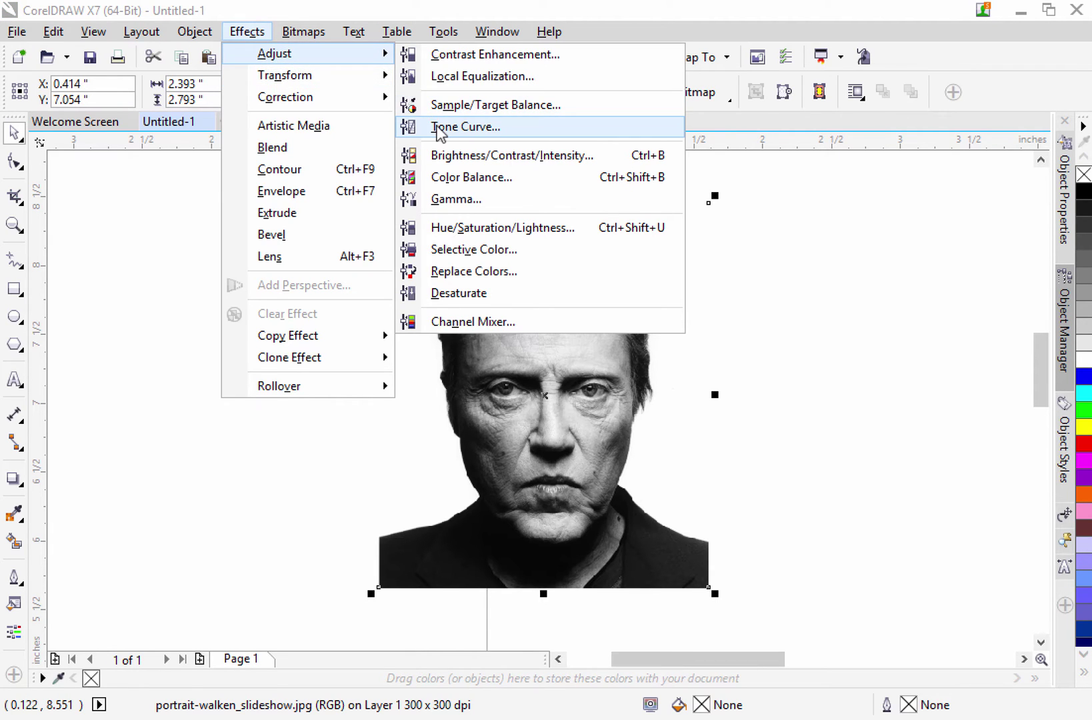
left_click(465, 127)
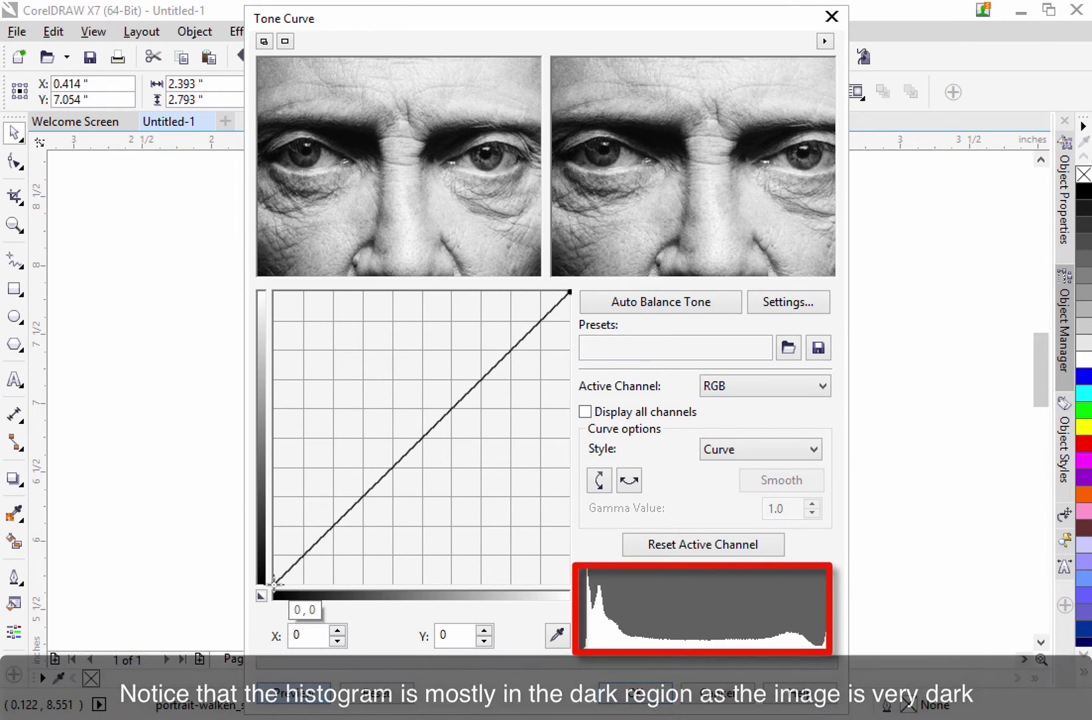
Try raising the curve's black point, then return it to a straight diagonal
left_click_drag(274, 584, 271, 489)
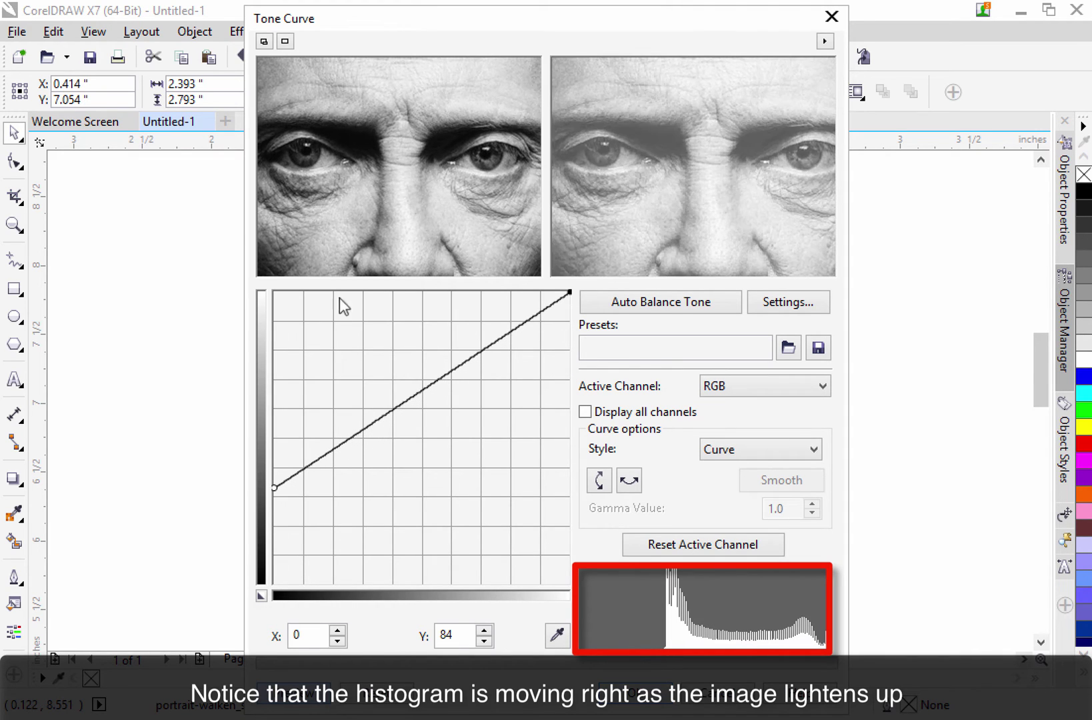
right_click(371, 176)
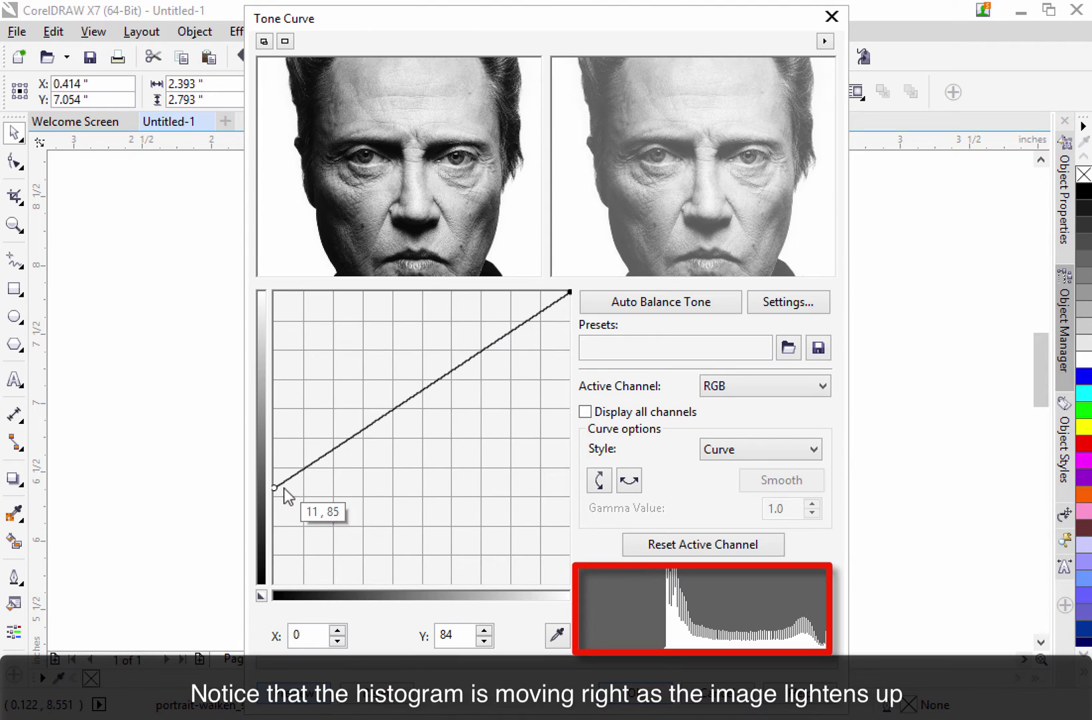
left_click_drag(275, 487, 274, 584)
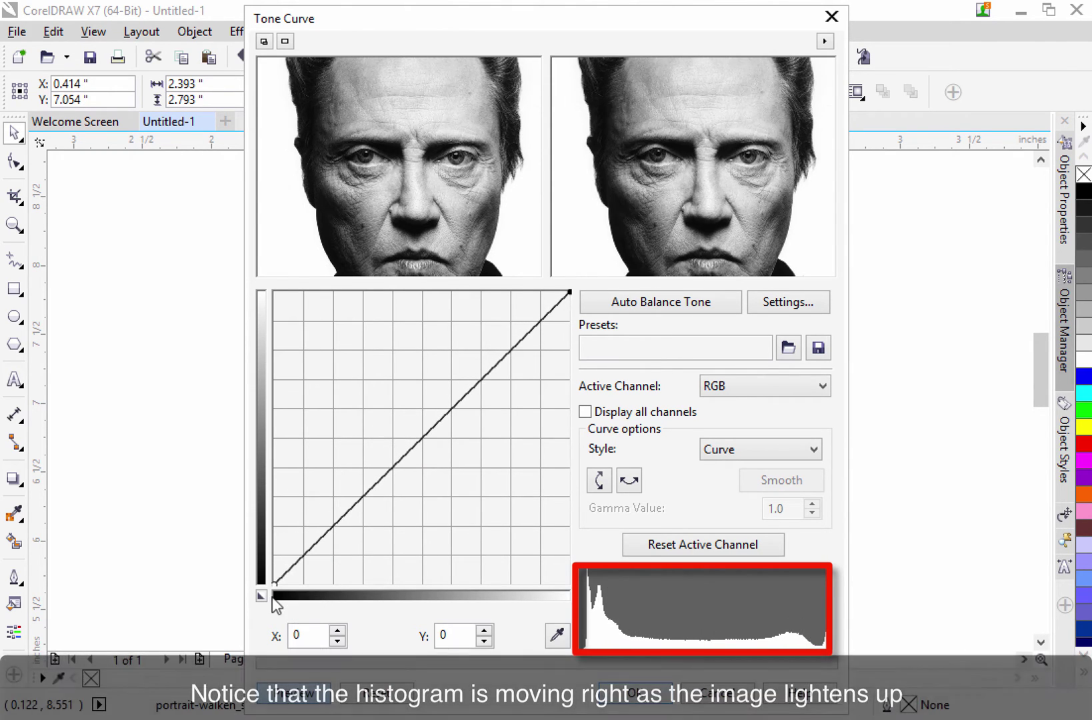
Test lowering the white point, restore it, and bow the curve up through input 79, output 119
left_click(570, 294)
left_click_drag(569, 294, 569, 400)
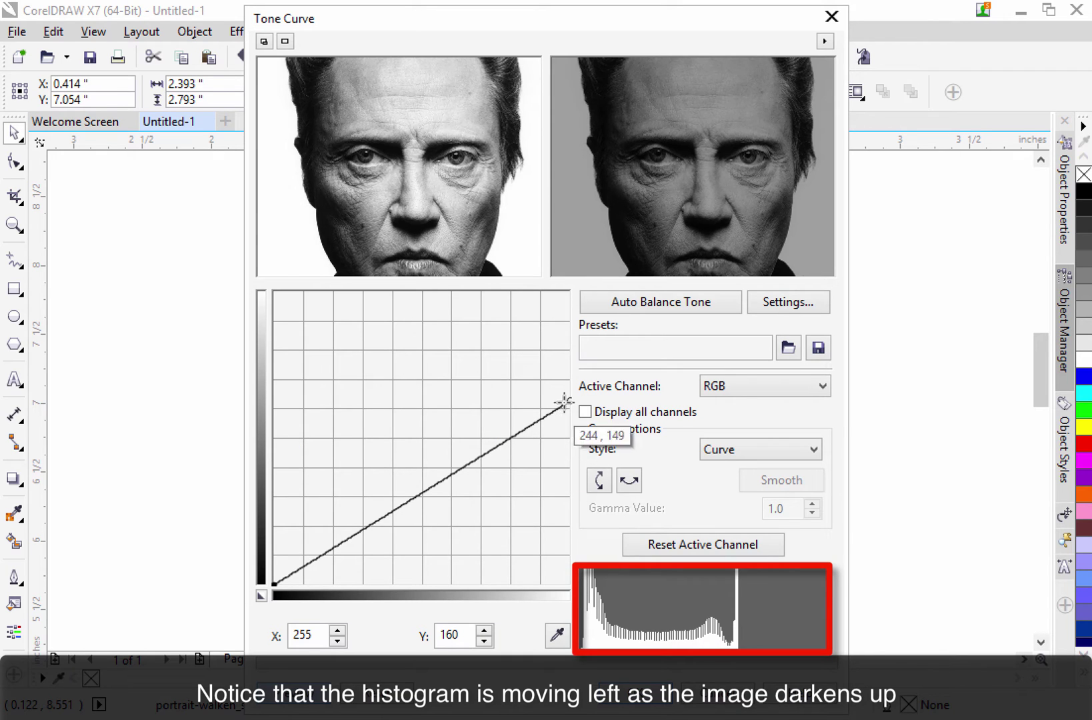
left_click_drag(569, 401, 571, 292)
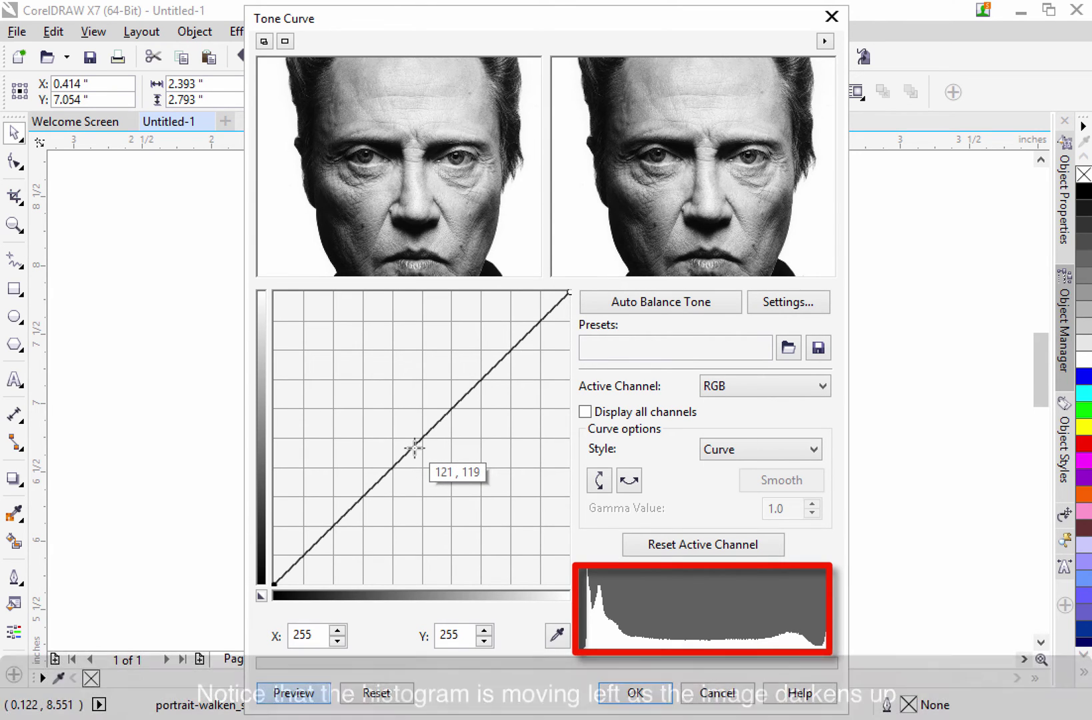
left_click_drag(414, 447, 366, 447)
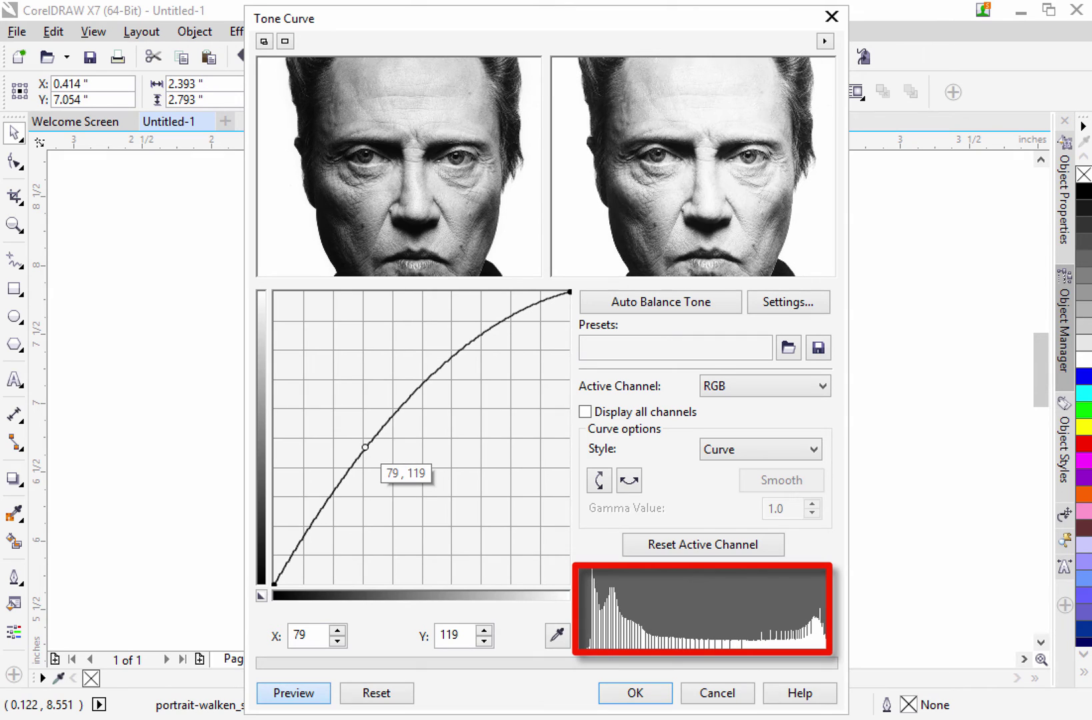
Add upper and lower curve points, placing one at input 28, output 72 for steep shadows
left_click(474, 336)
left_click_drag(474, 337, 497, 365)
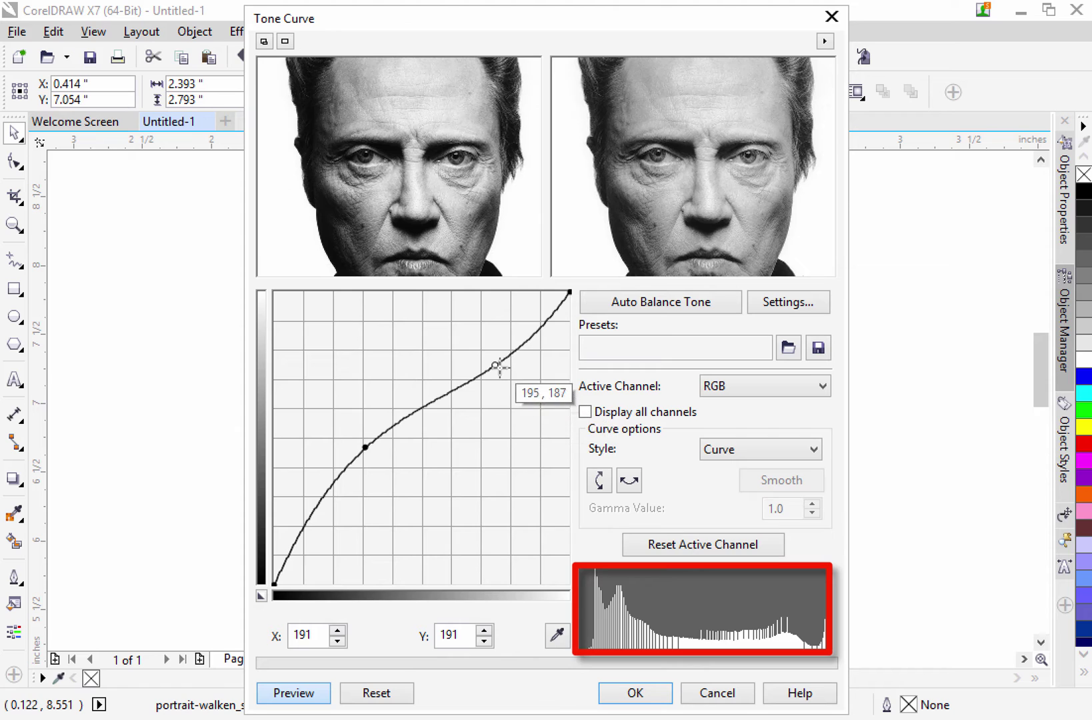
left_click_drag(494, 365, 474, 343)
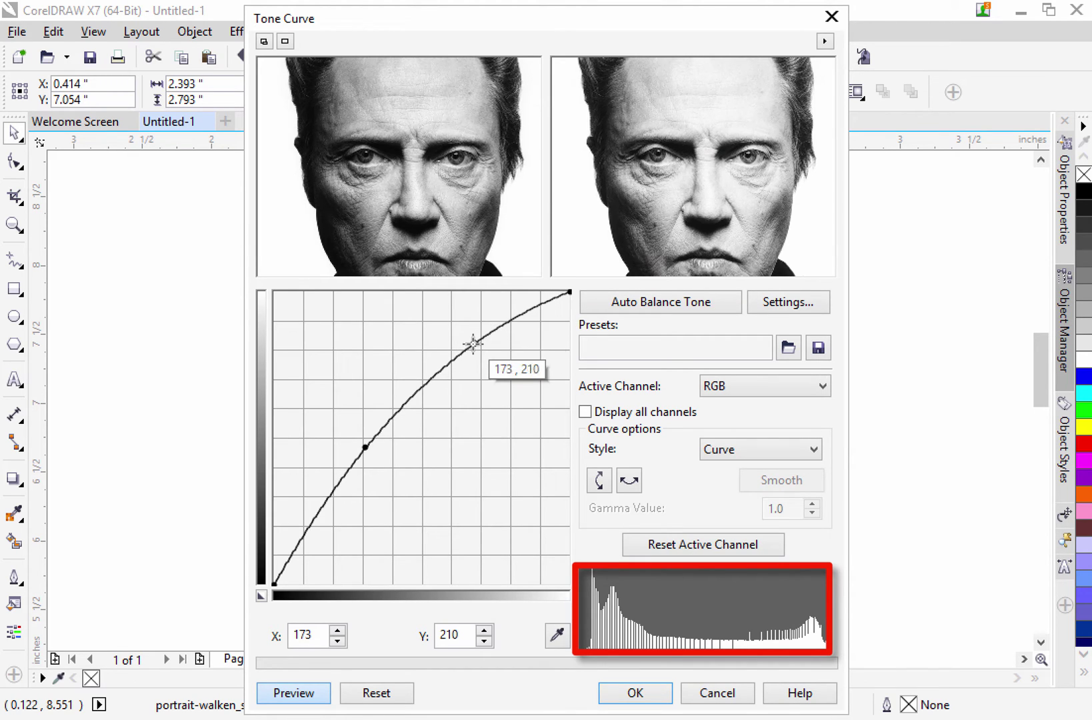
mouse_move(473, 343)
left_mouse_down()
mouse_move(460, 337)
mouse_move(480, 365)
left_mouse_up()
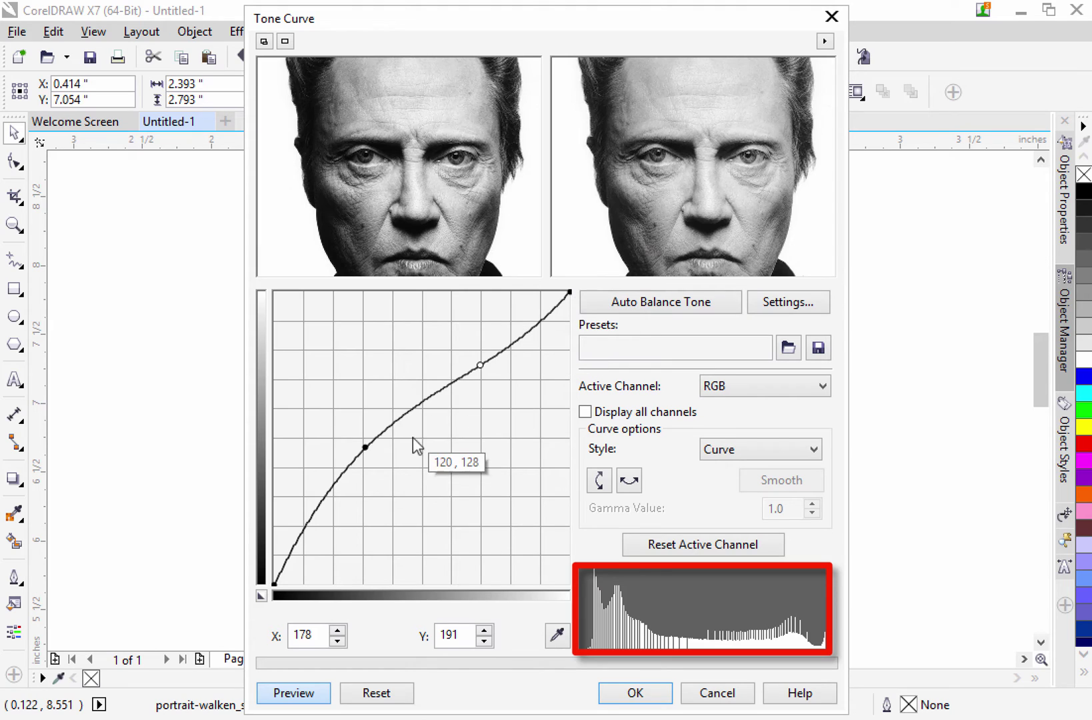
left_click_drag(364, 446, 346, 429)
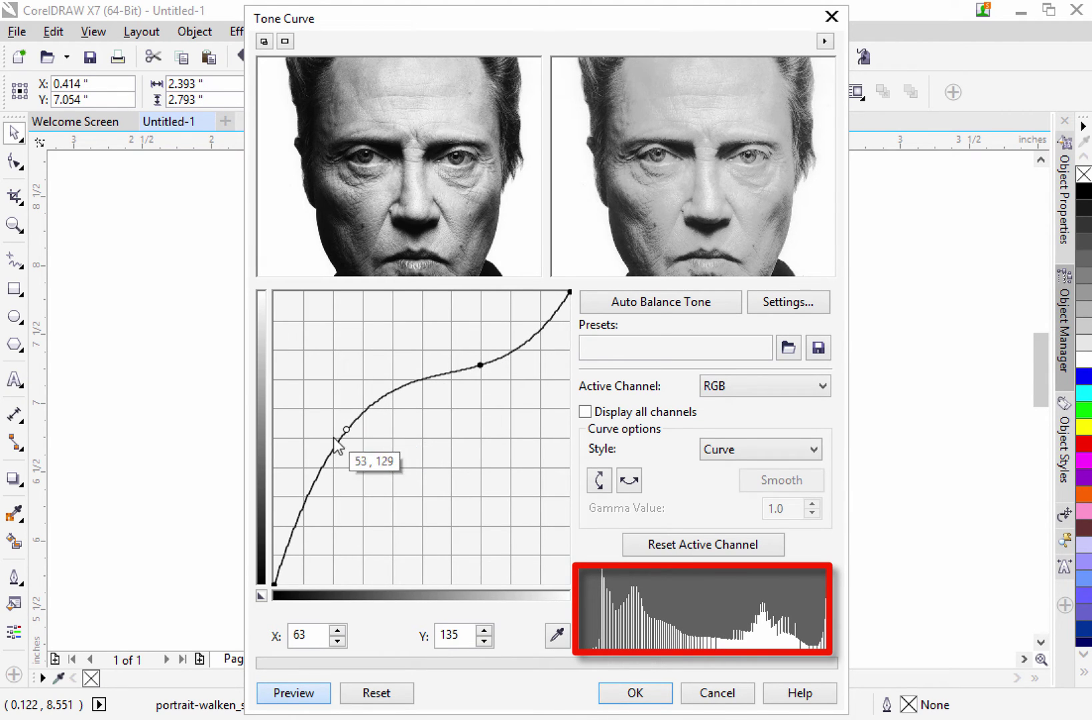
left_click_drag(347, 430, 305, 502)
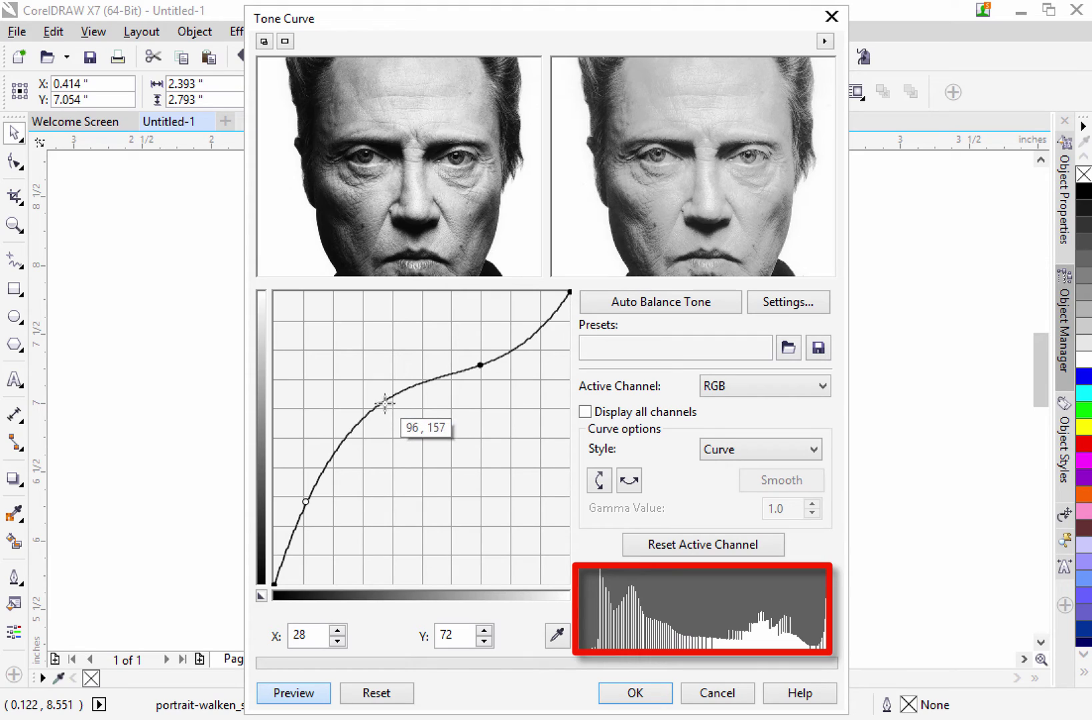
left_click_drag(378, 427, 394, 407)
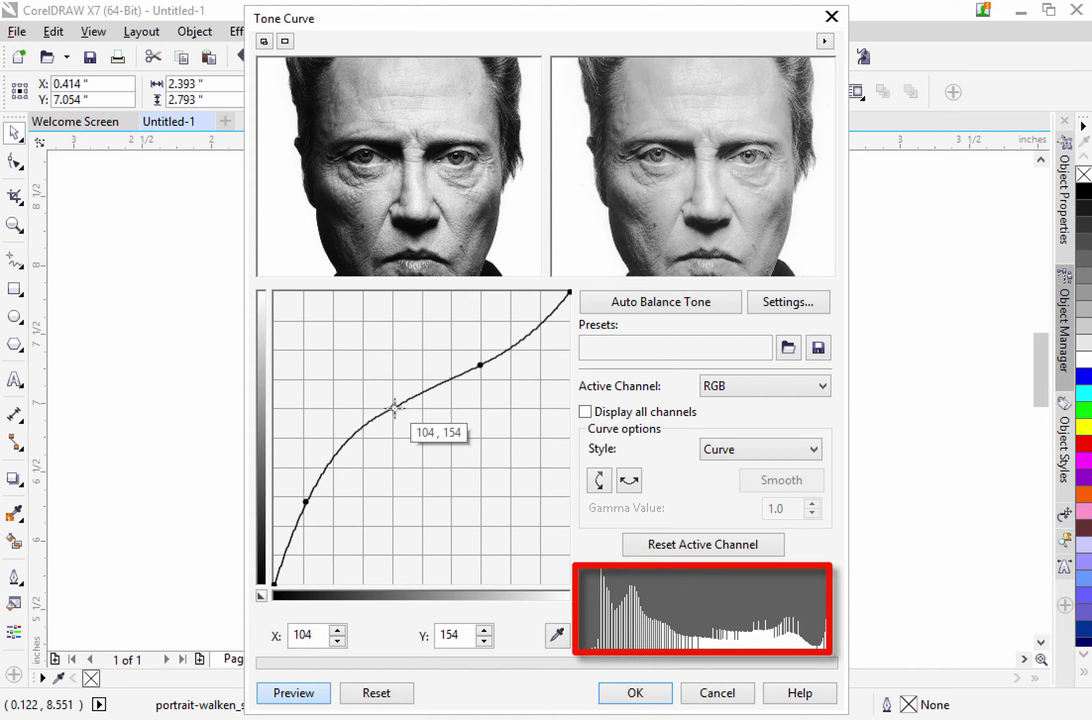
Raise the curve's black point and add a node to lift the shadows
left_click(274, 577)
left_click_drag(274, 578, 274, 555)
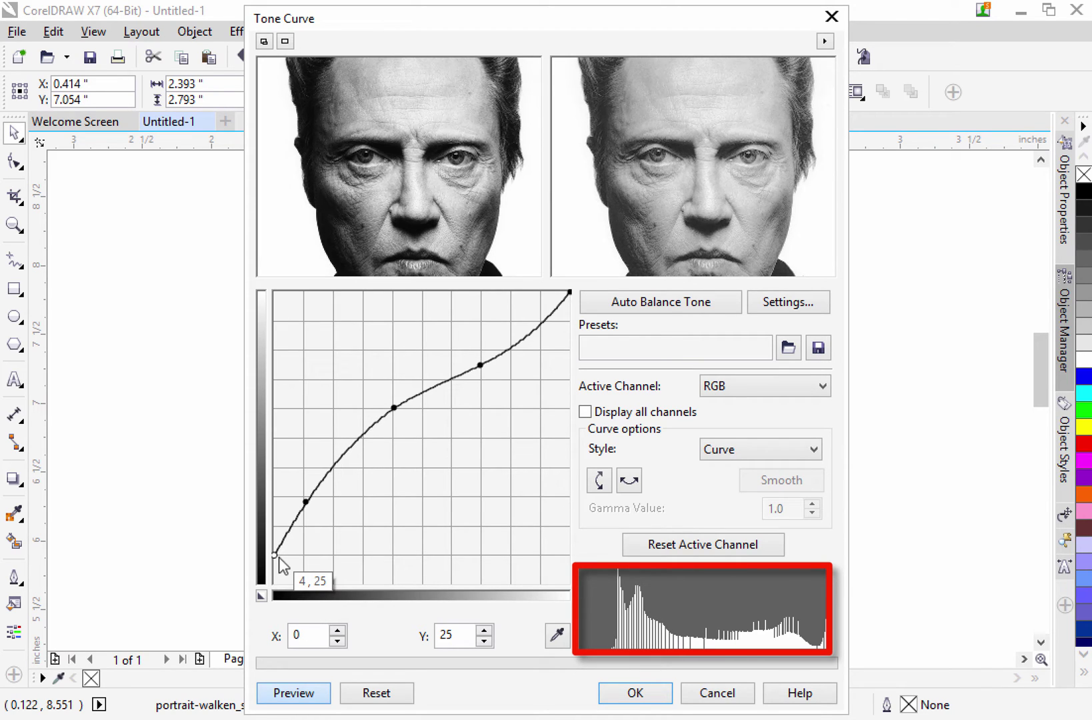
right_click(405, 200)
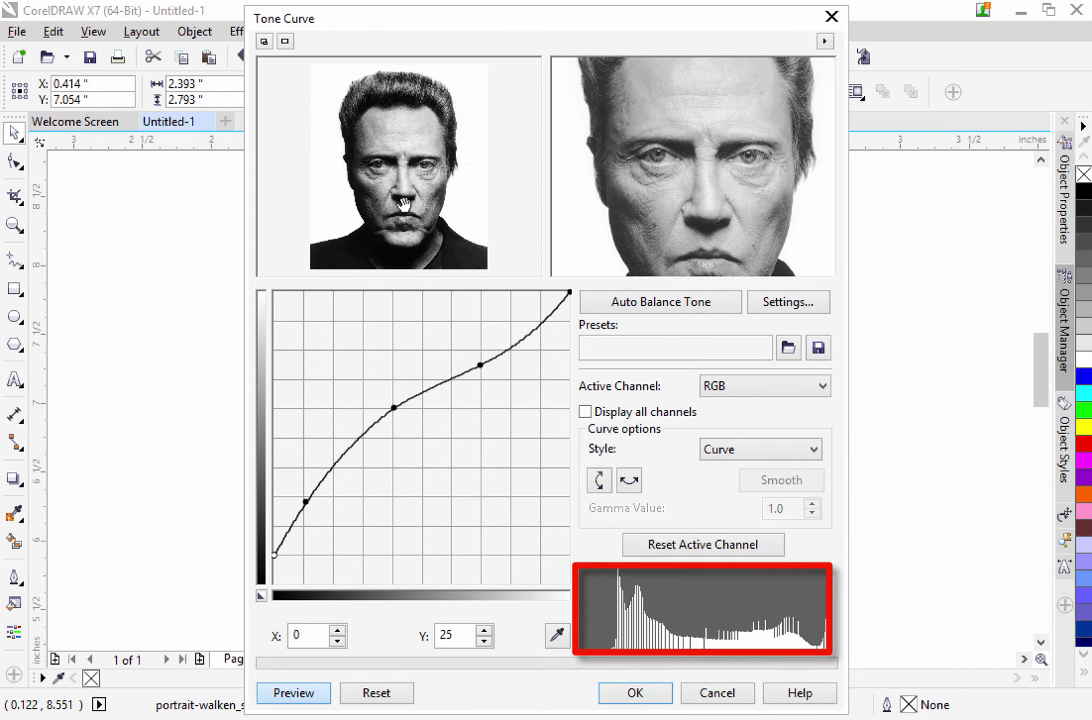
left_click(415, 192)
left_click_drag(419, 188, 419, 140)
left_click_drag(422, 203, 442, 140)
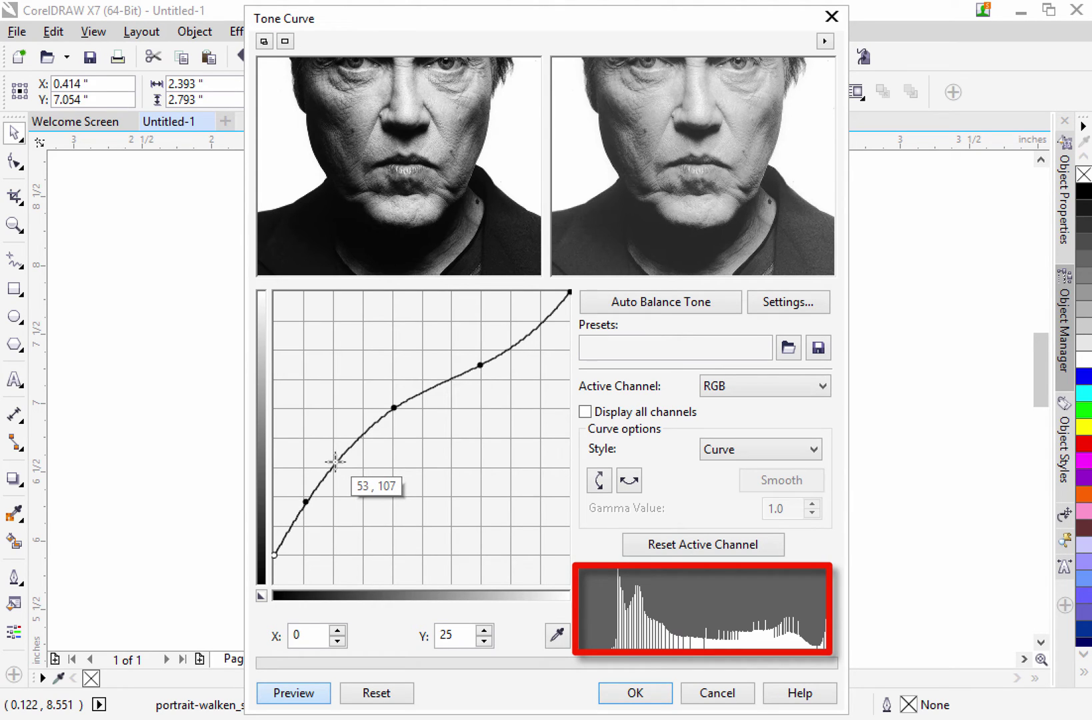
left_click_drag(334, 460, 332, 459)
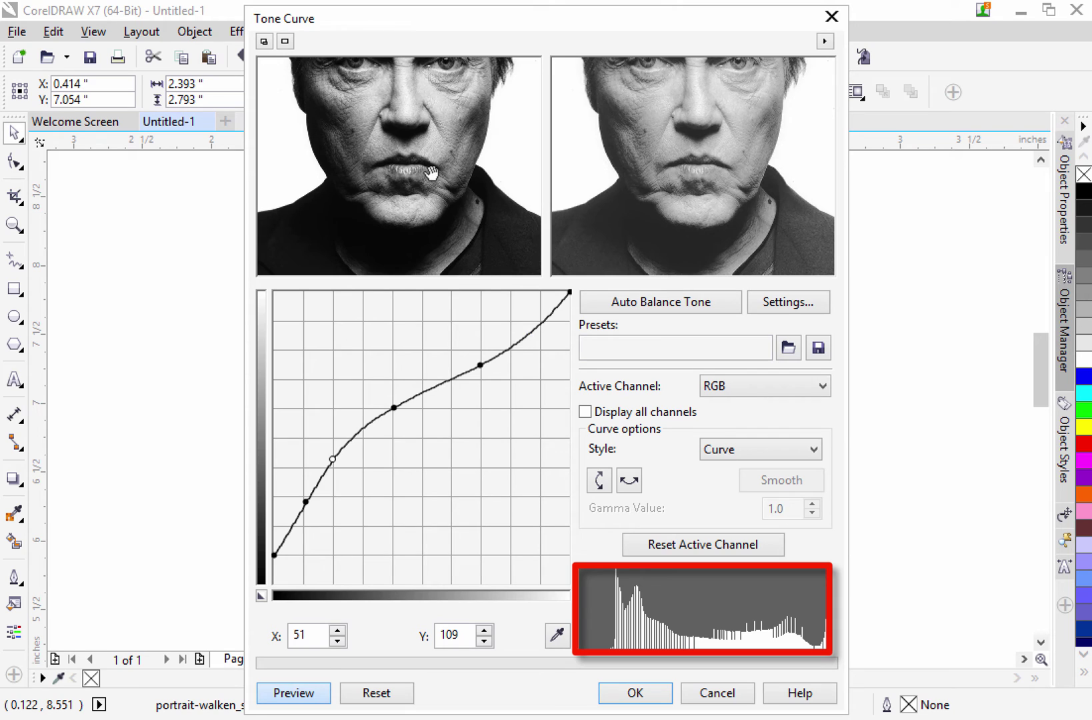
left_click_drag(434, 175, 434, 246)
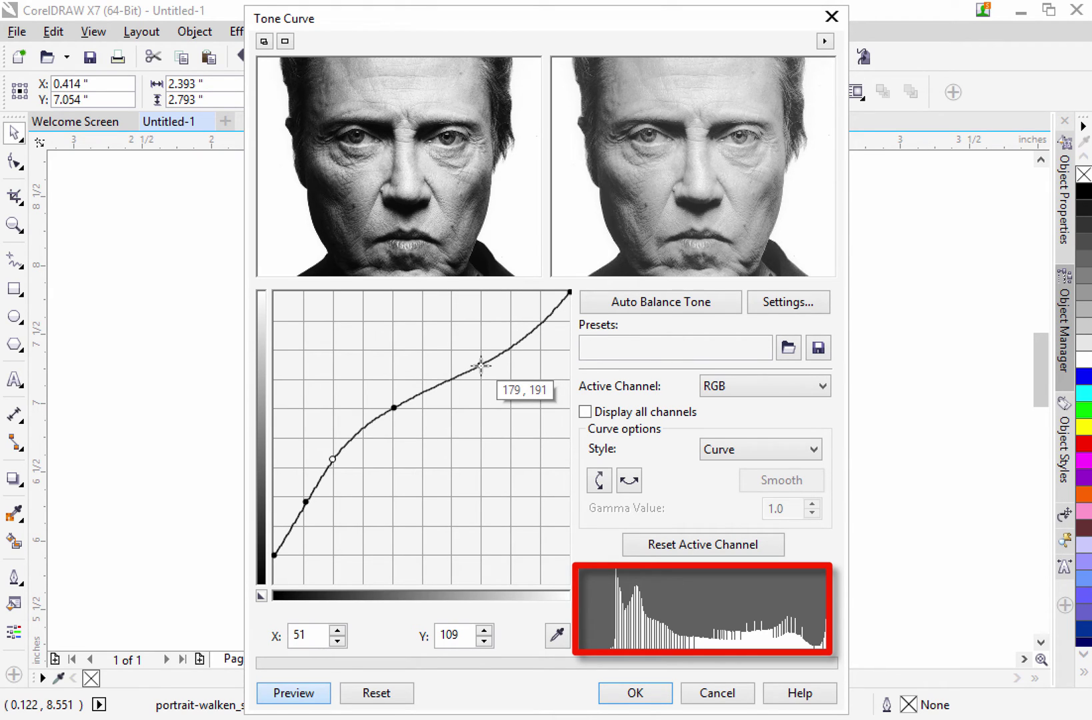
Add a highlight node, pull the midtone node left to brighten, and apply the tone curve
left_click_drag(480, 366, 480, 337)
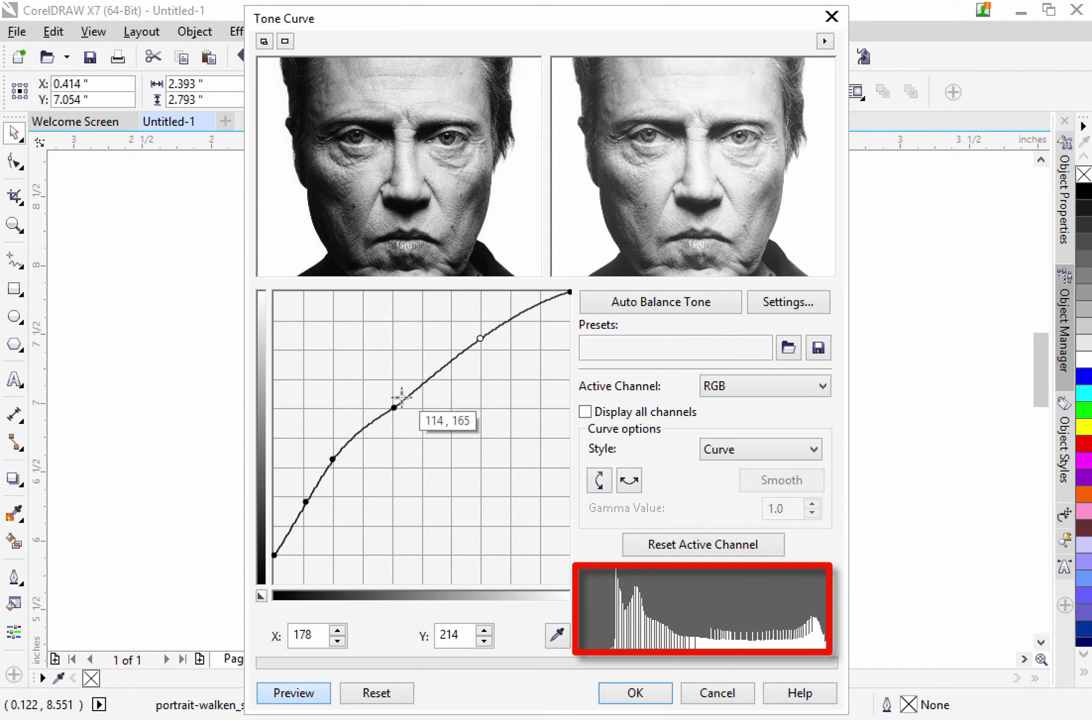
left_click_drag(393, 407, 380, 404)
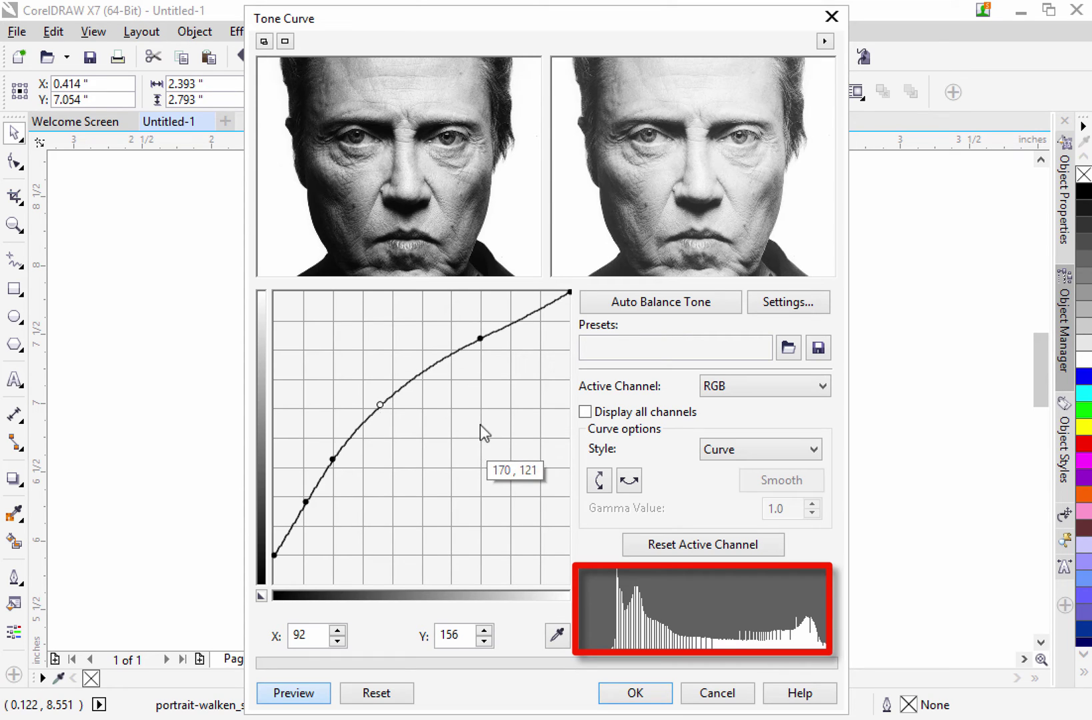
mouse_move(437, 186)
left_mouse_down()
mouse_move(441, 230)
mouse_move(500, 166)
mouse_move(438, 122)
mouse_move(456, 138)
mouse_move(451, 175)
left_mouse_up()
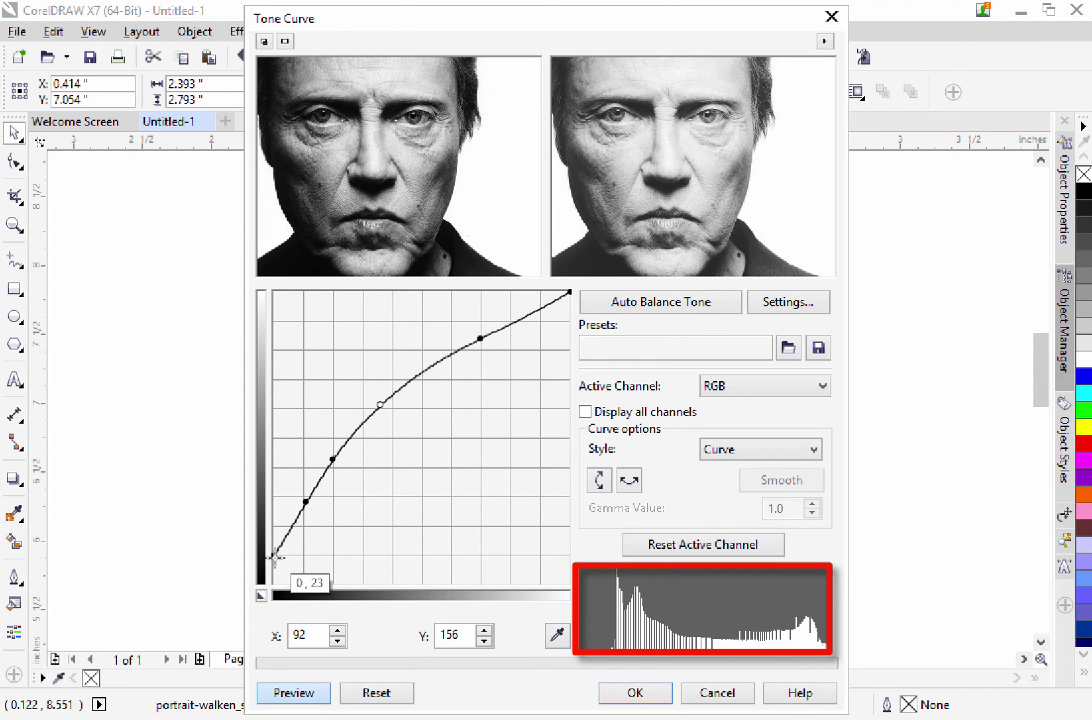
left_click(730, 300)
mouse_move(398, 208)
left_mouse_down()
mouse_move(432, 193)
mouse_move(397, 178)
mouse_move(404, 229)
left_mouse_up()
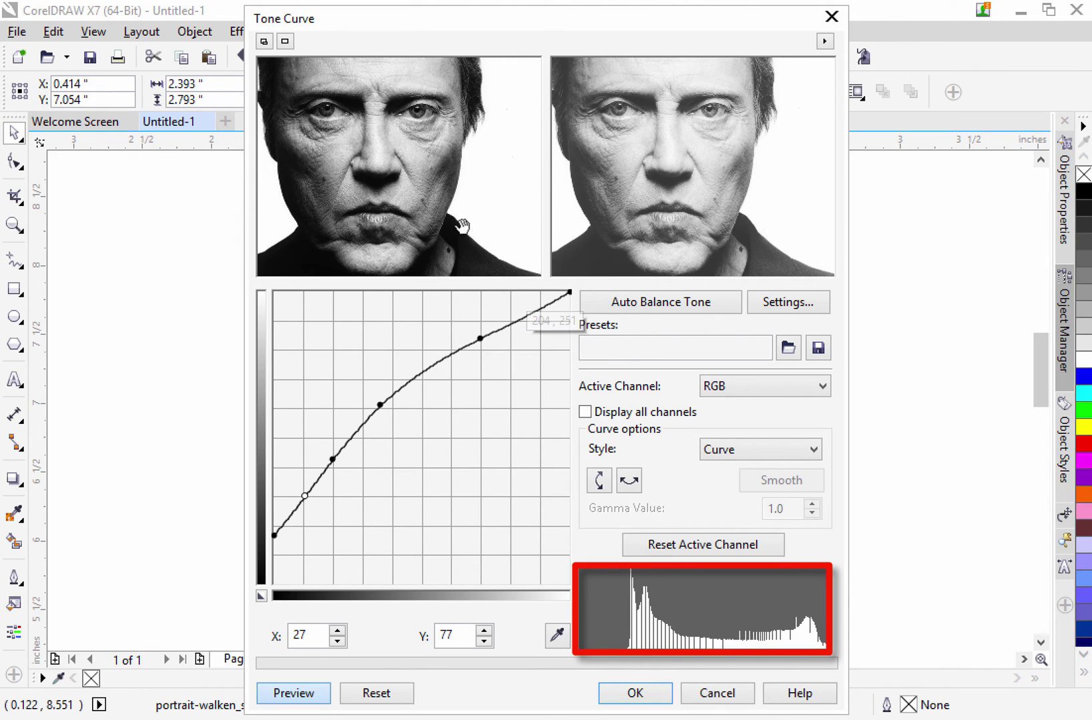
left_click(632, 693)
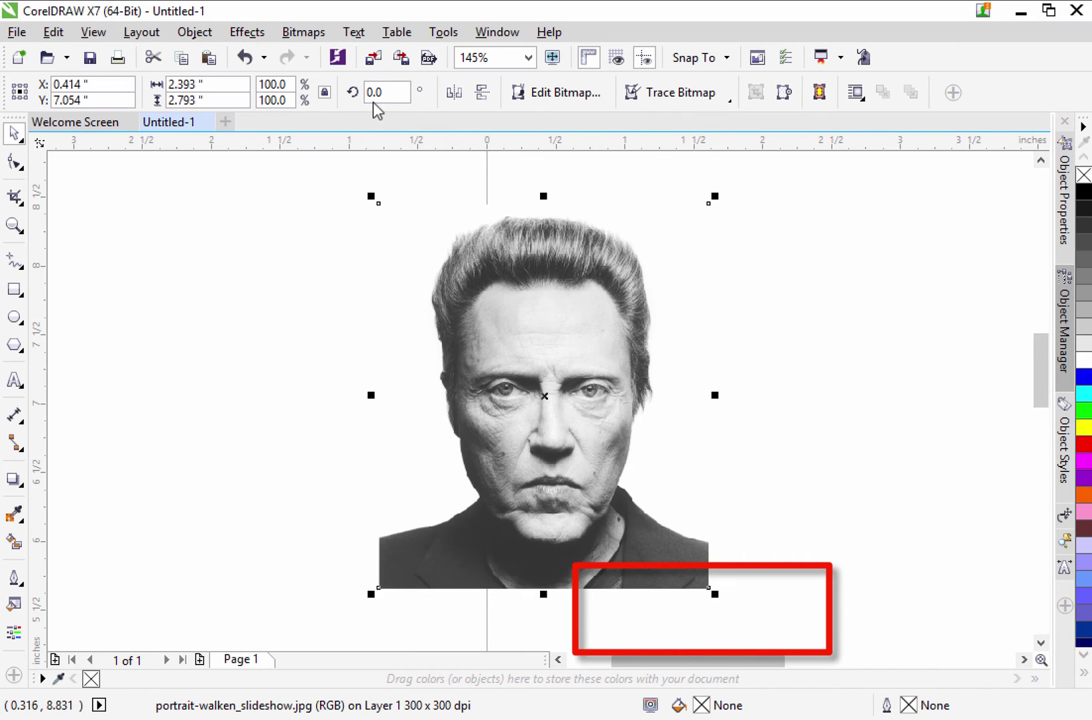
Compare before and after the tone curve, then paste a duplicate portrait to the right
left_click(245, 59)
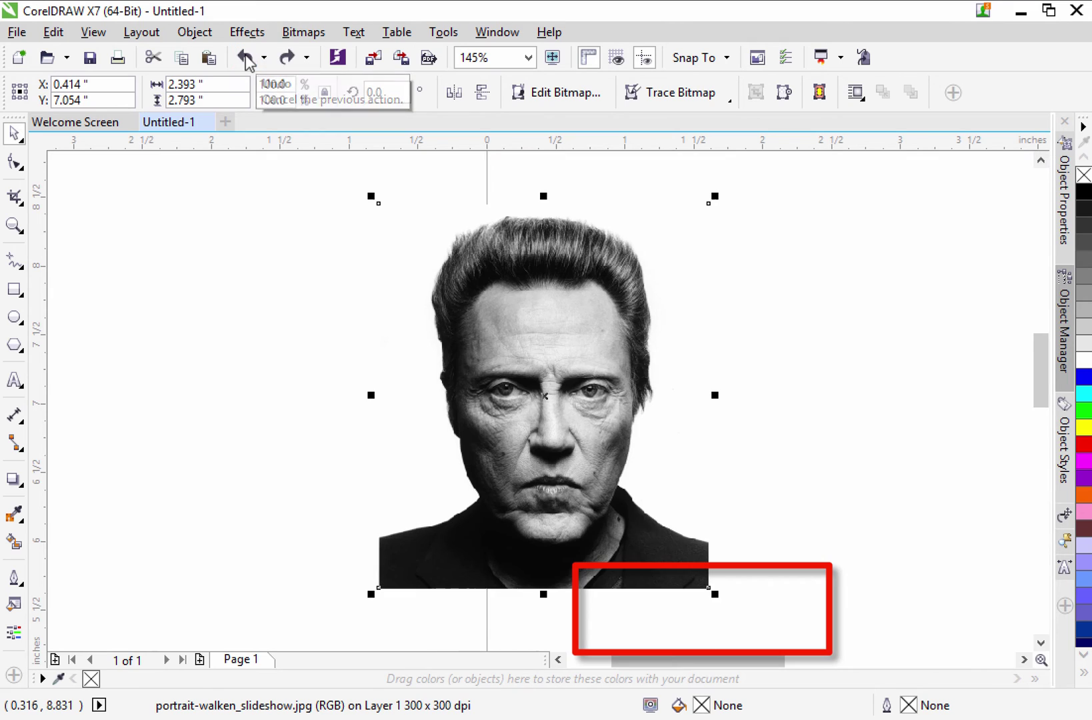
left_click(287, 59)
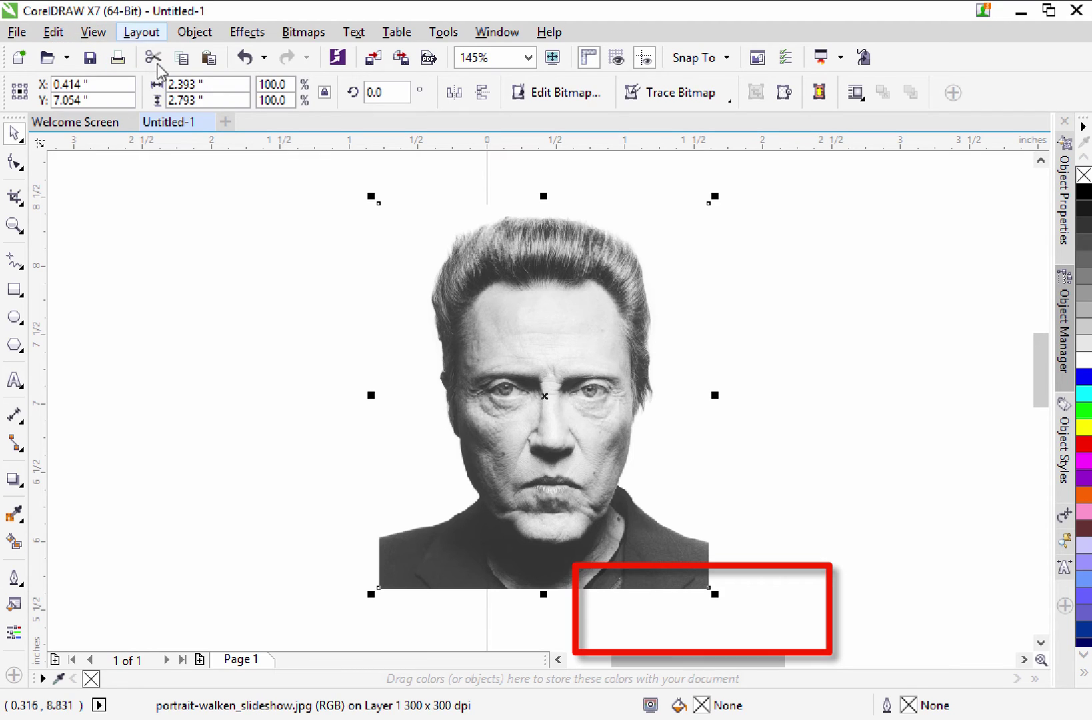
left_click(188, 66)
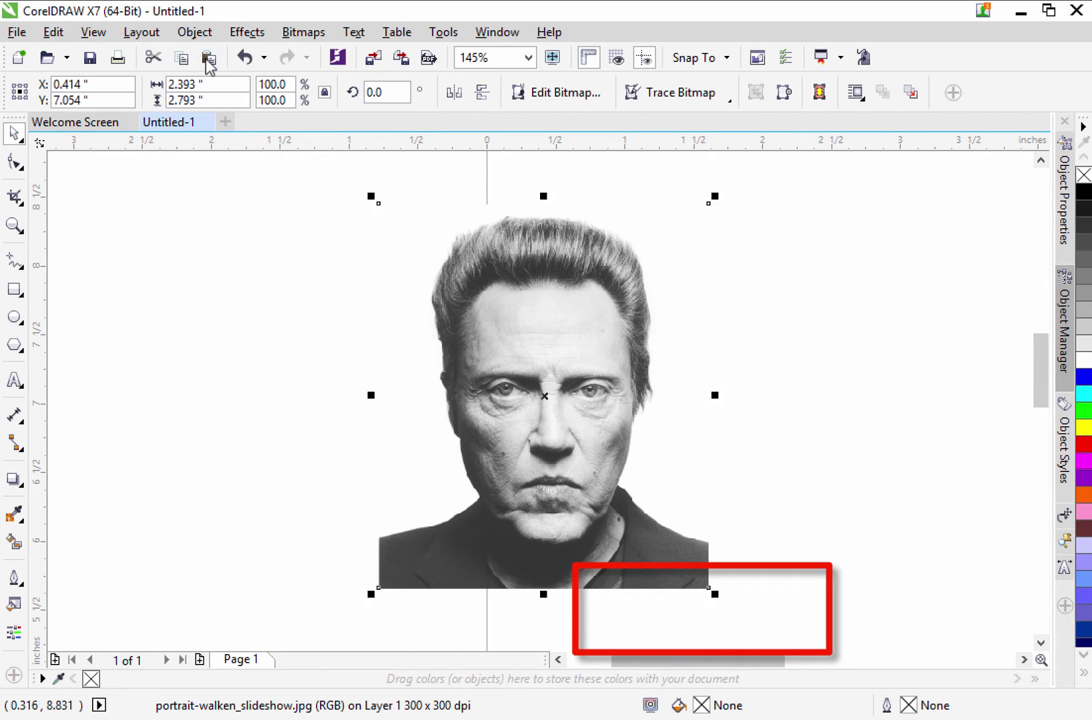
left_click(208, 59)
left_click_drag(546, 396, 882, 392)
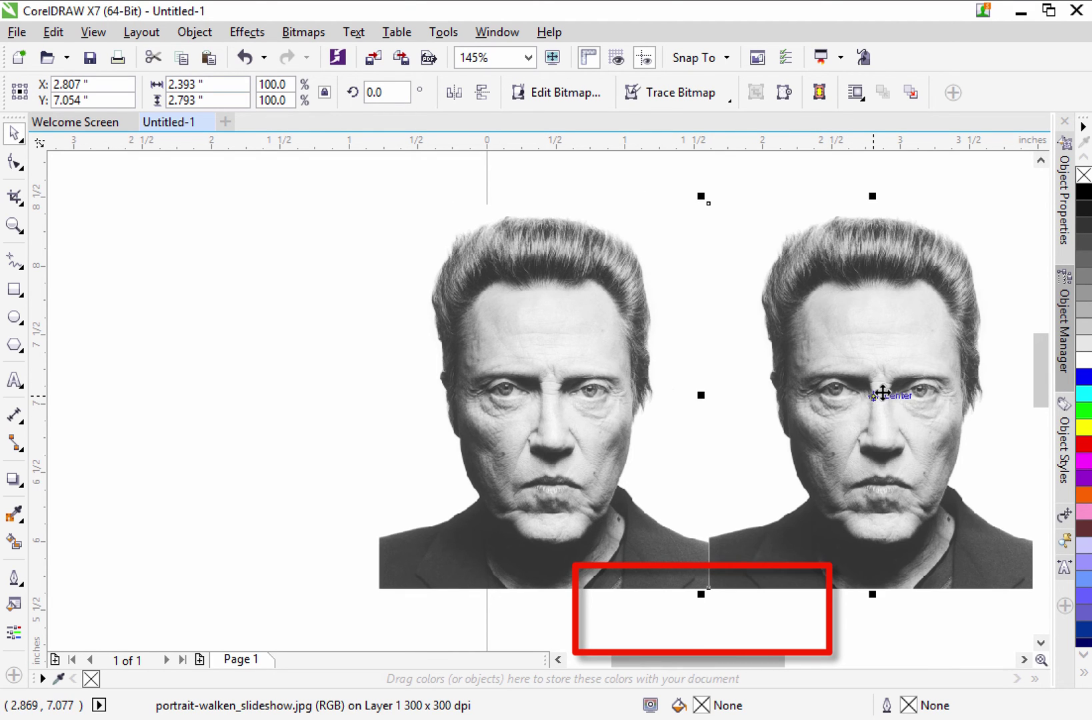
Undo back to the untoned portrait, redo the tone curve, and place the copy right
key("ctrl+z")
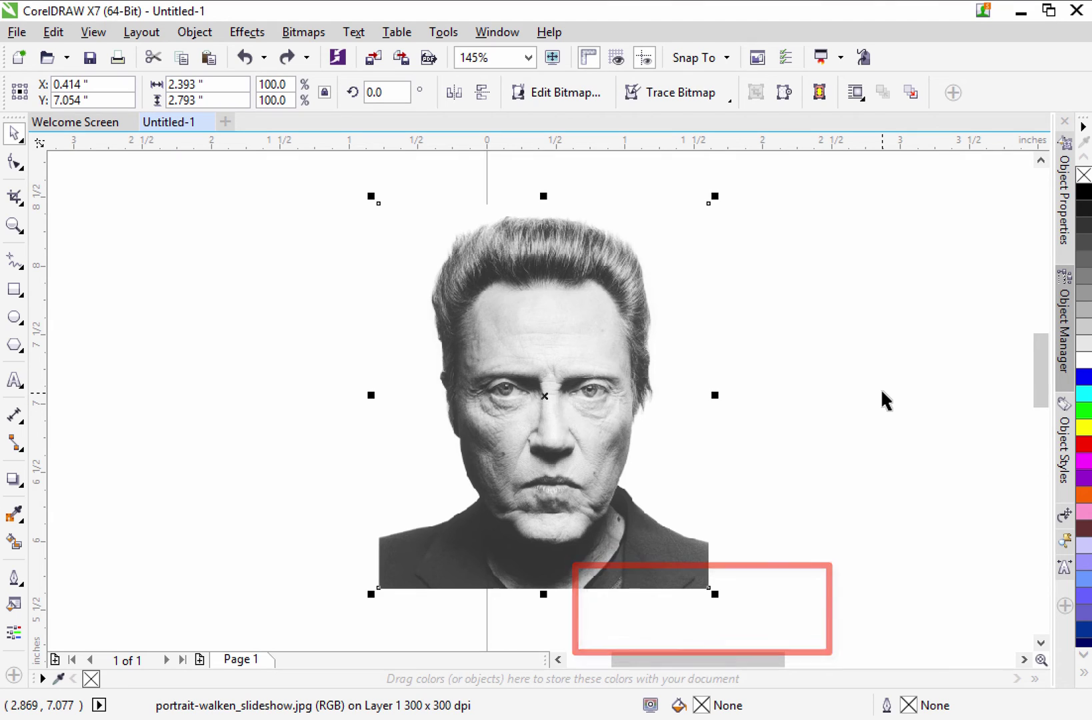
key("ctrl+z")
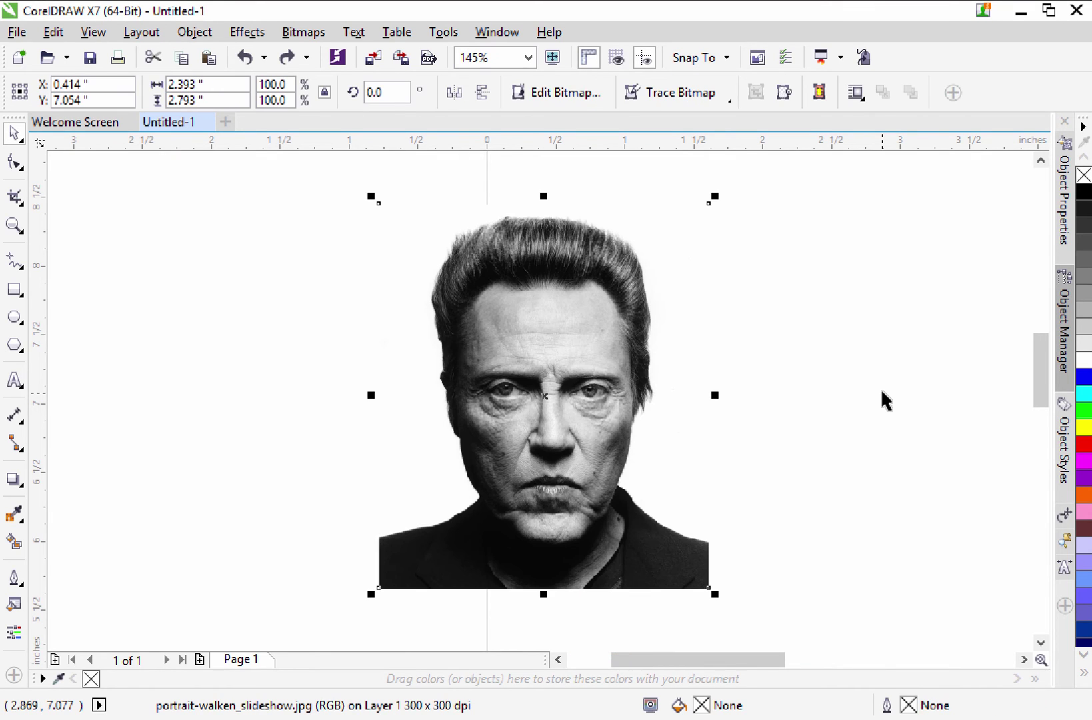
key("ctrl+shift+z")
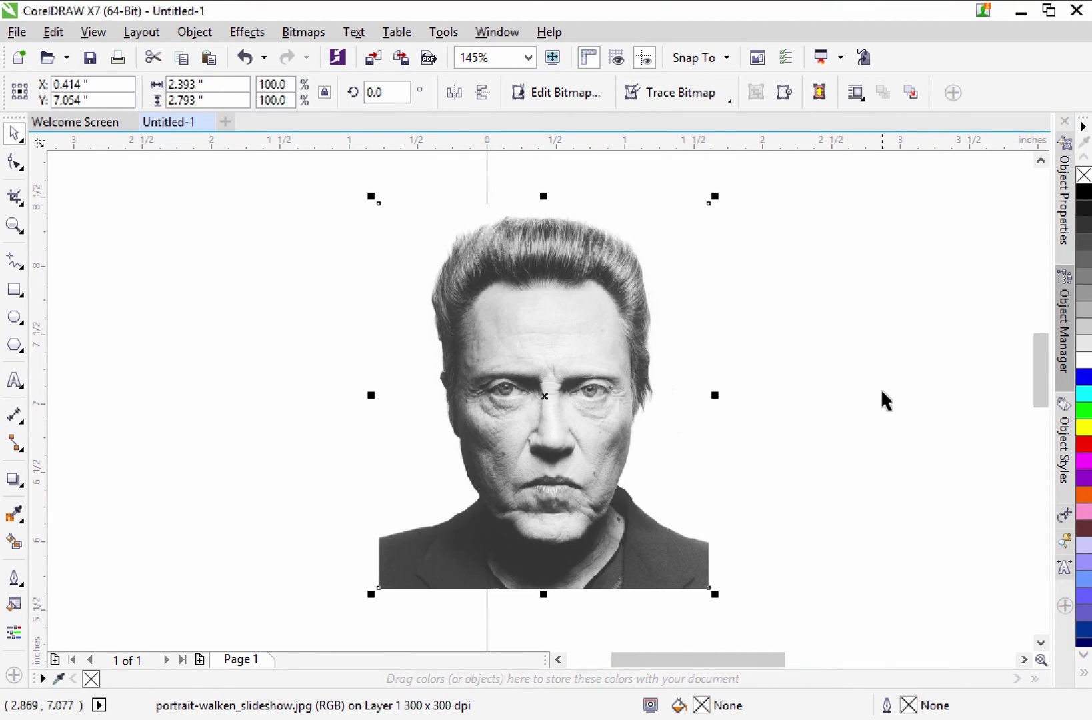
left_click_drag(551, 395, 870, 394)
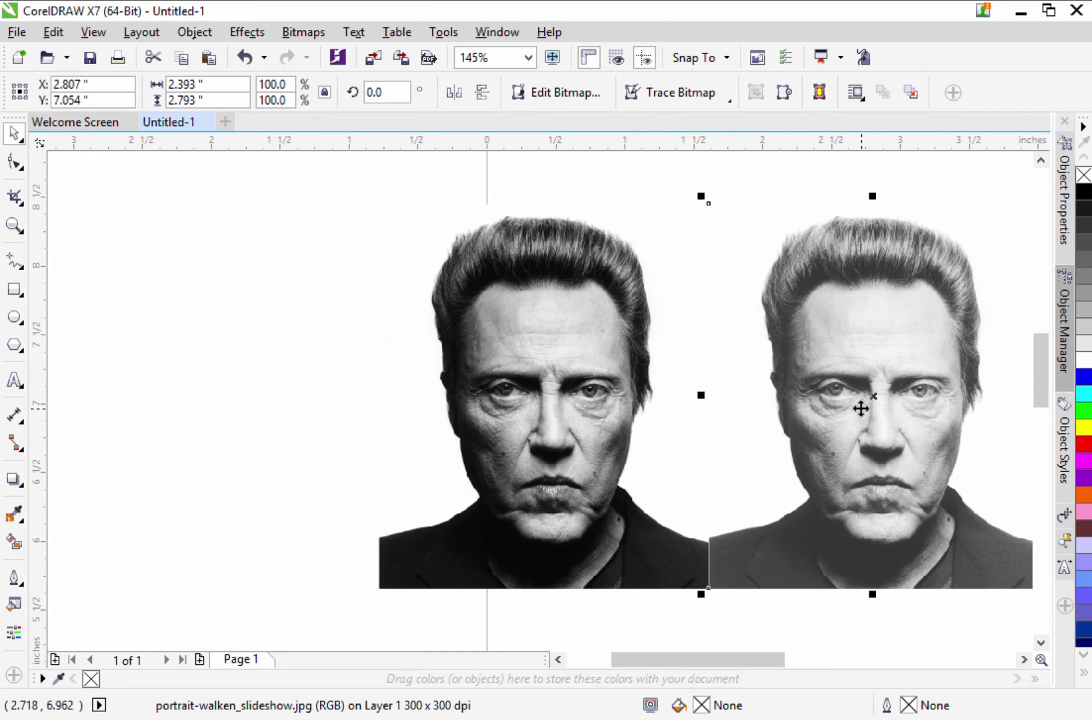
Undo and redo the duplicate and tone curve again, ending with both portraits shown
left_click(553, 392)
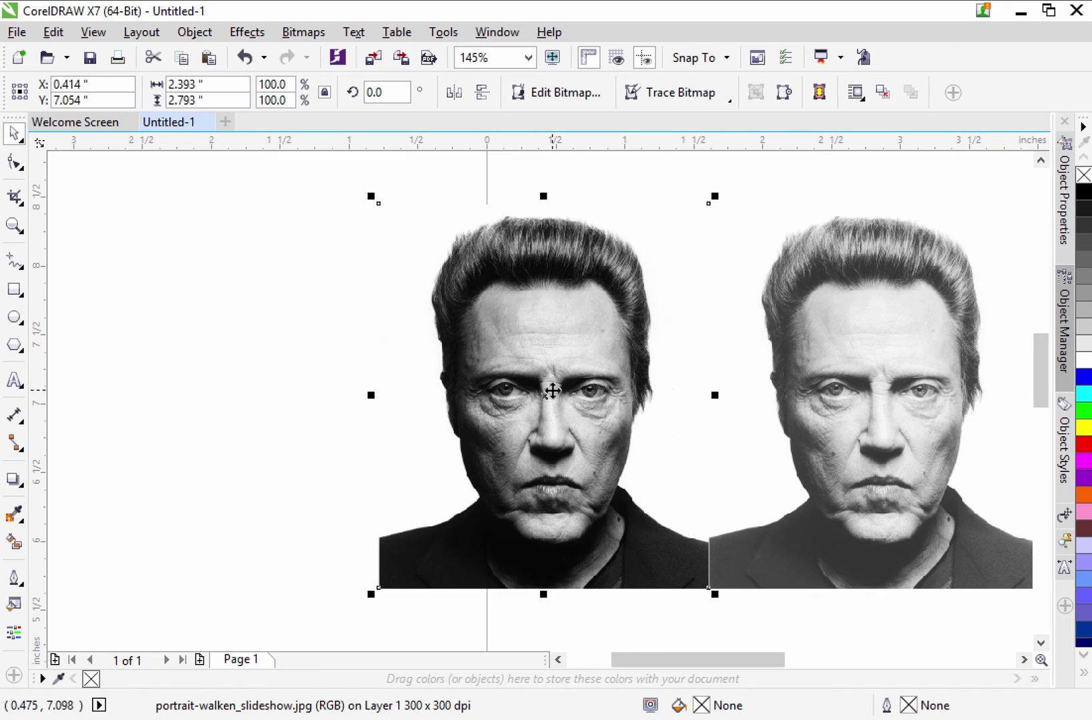
key("ctrl+z")
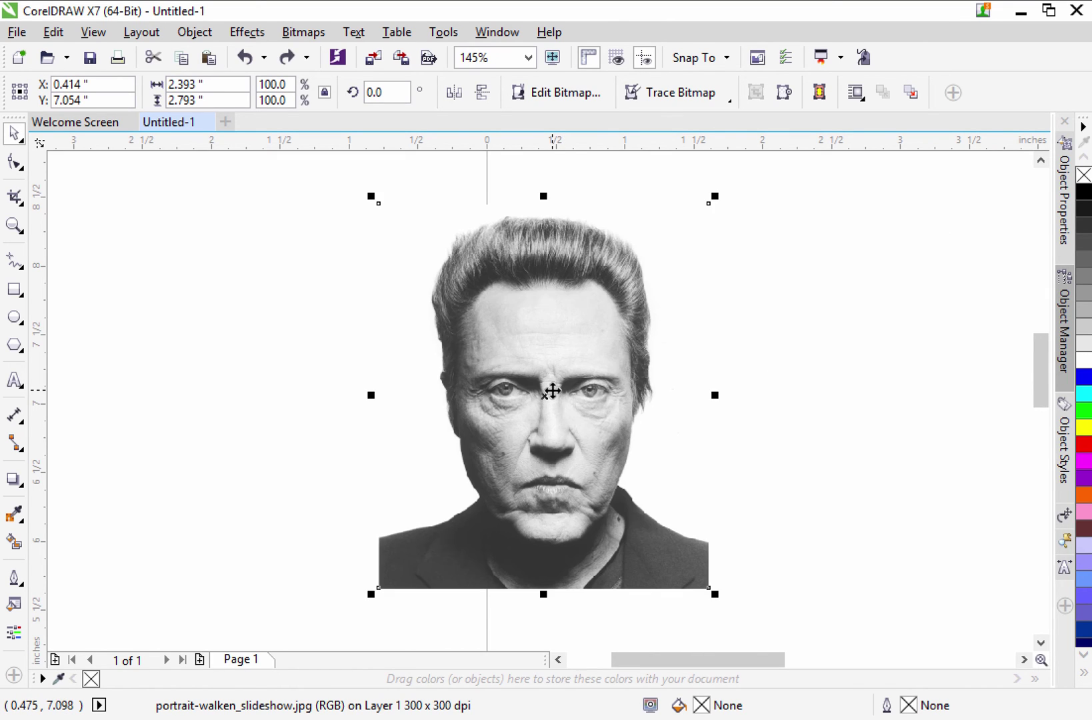
key("ctrl+z")
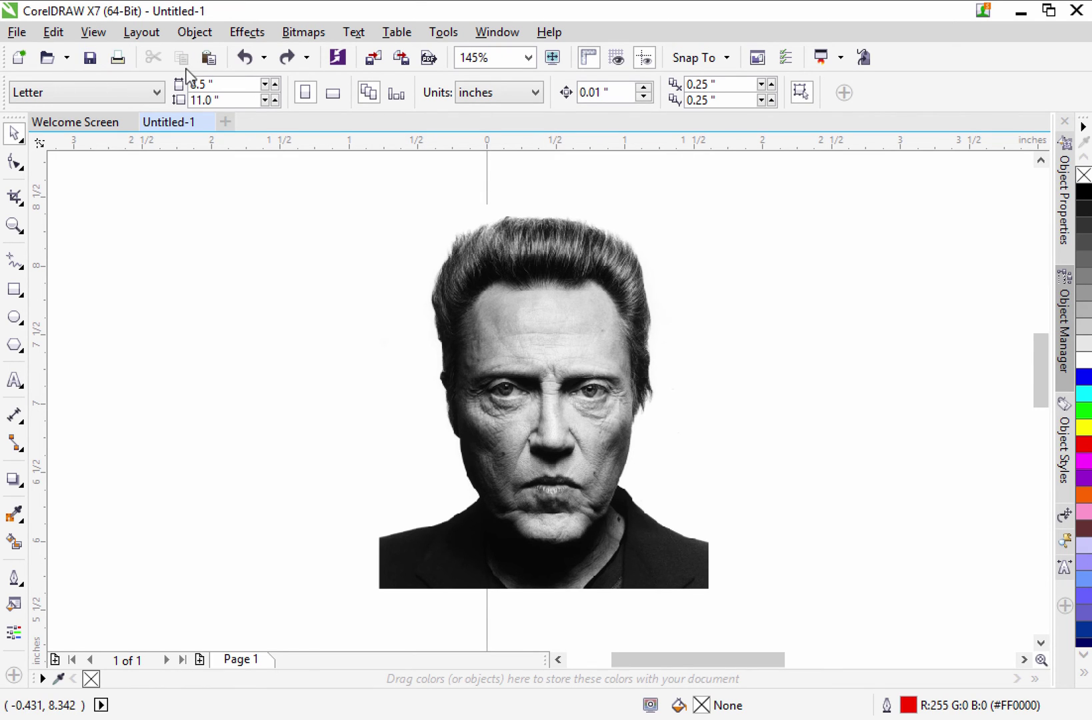
left_click(287, 59)
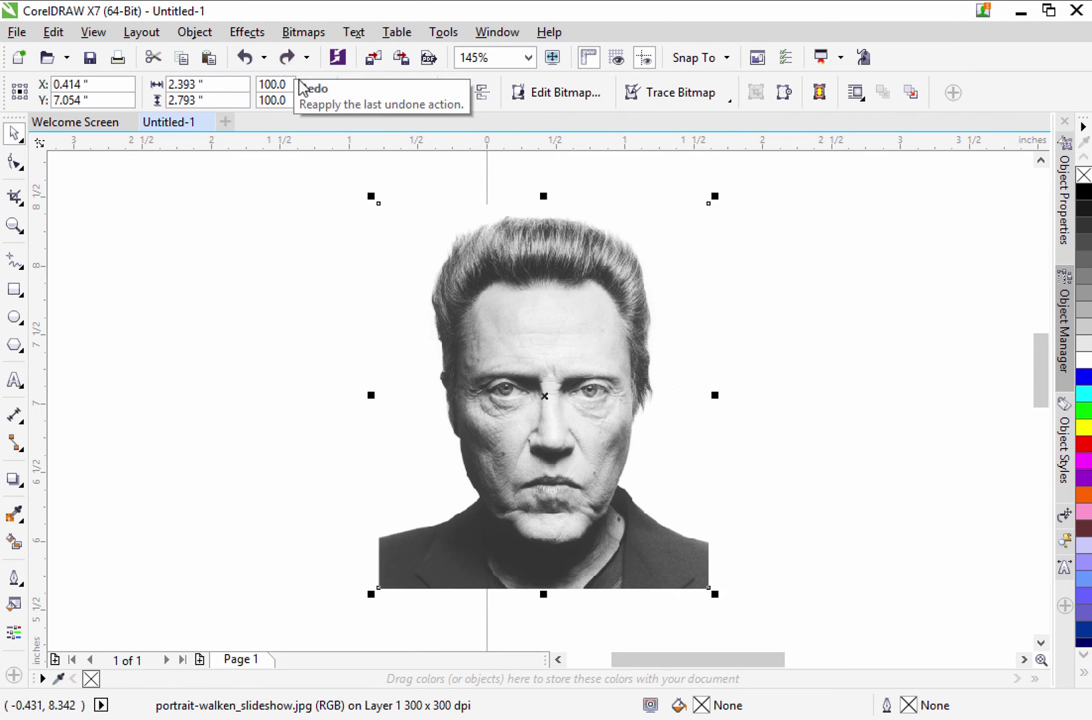
key("ctrl+shift+z")
Arrange the two portraits side by side near the page centre
left_click_drag(753, 390, 882, 376)
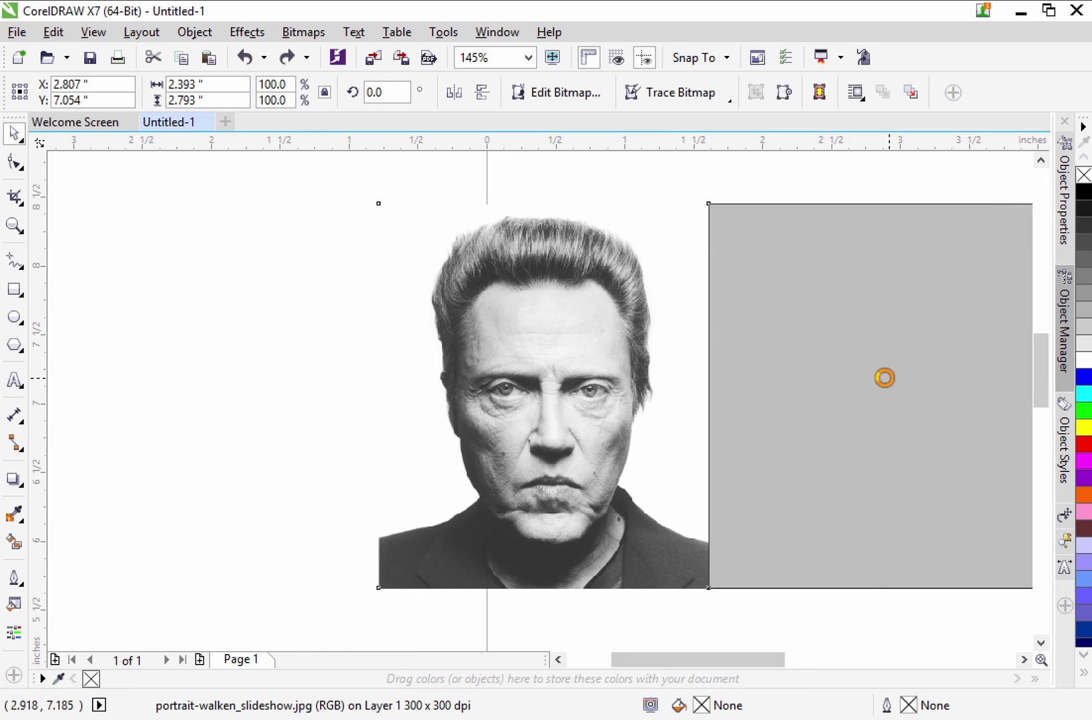
left_click(603, 360)
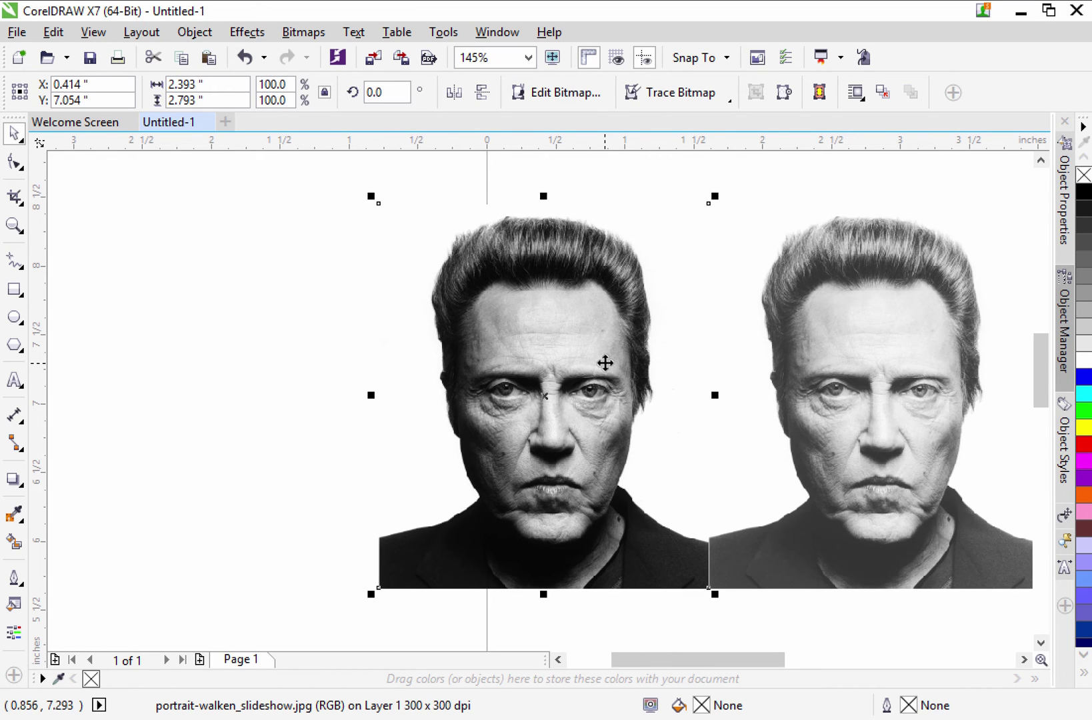
left_click_drag(605, 362, 382, 333)
left_click(764, 370)
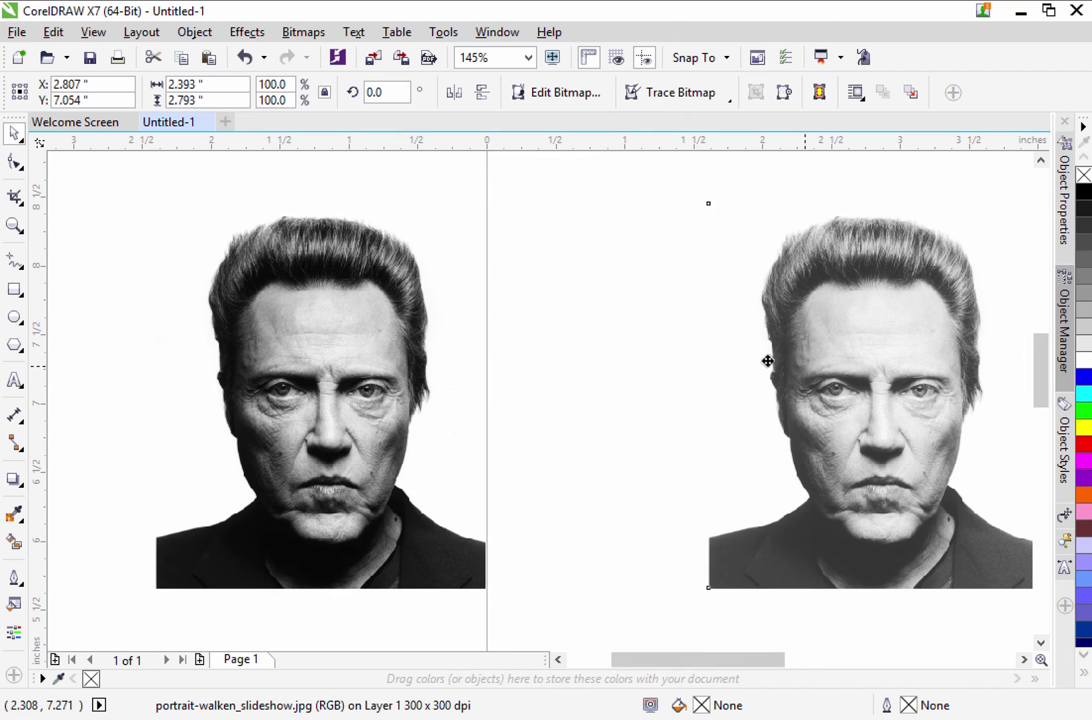
left_click_drag(809, 368, 644, 368)
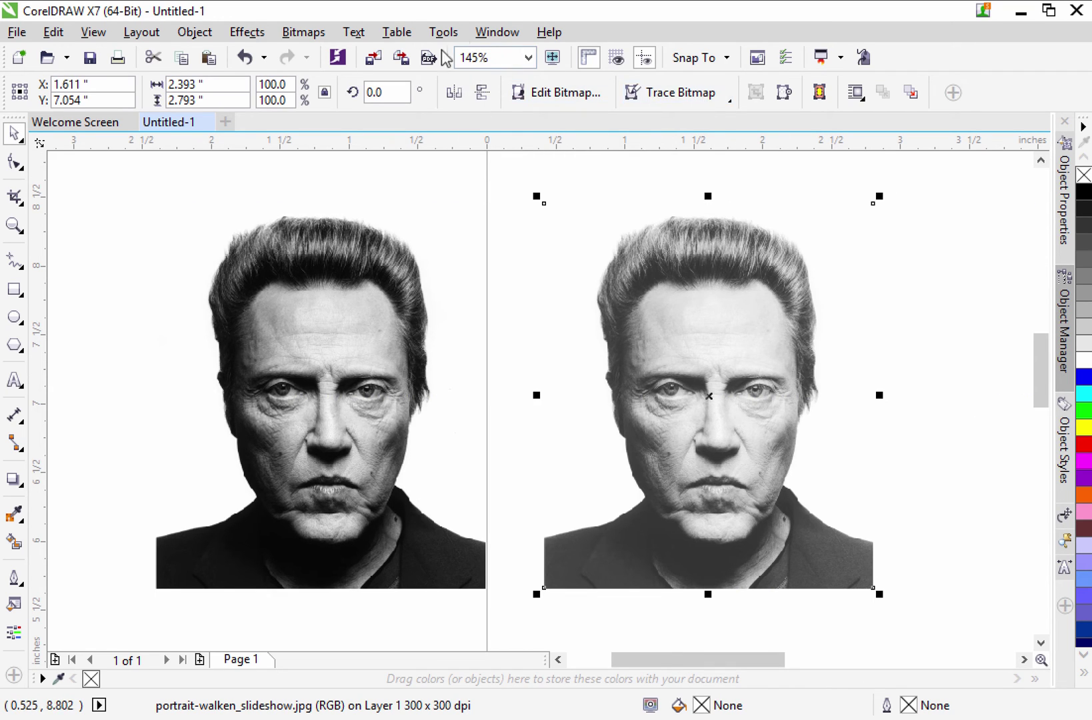
Open Unsharp Mask for the right portrait and zoom the previews to an eye close-up
left_click(290, 34)
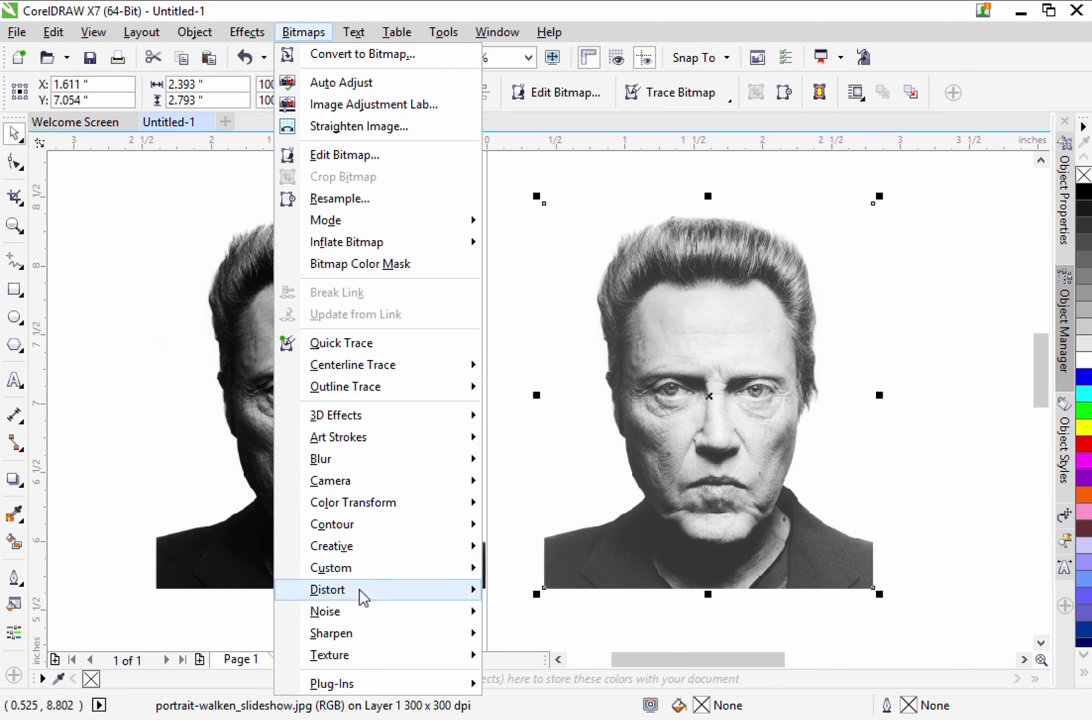
mouse_move(365, 635)
left_click(533, 710)
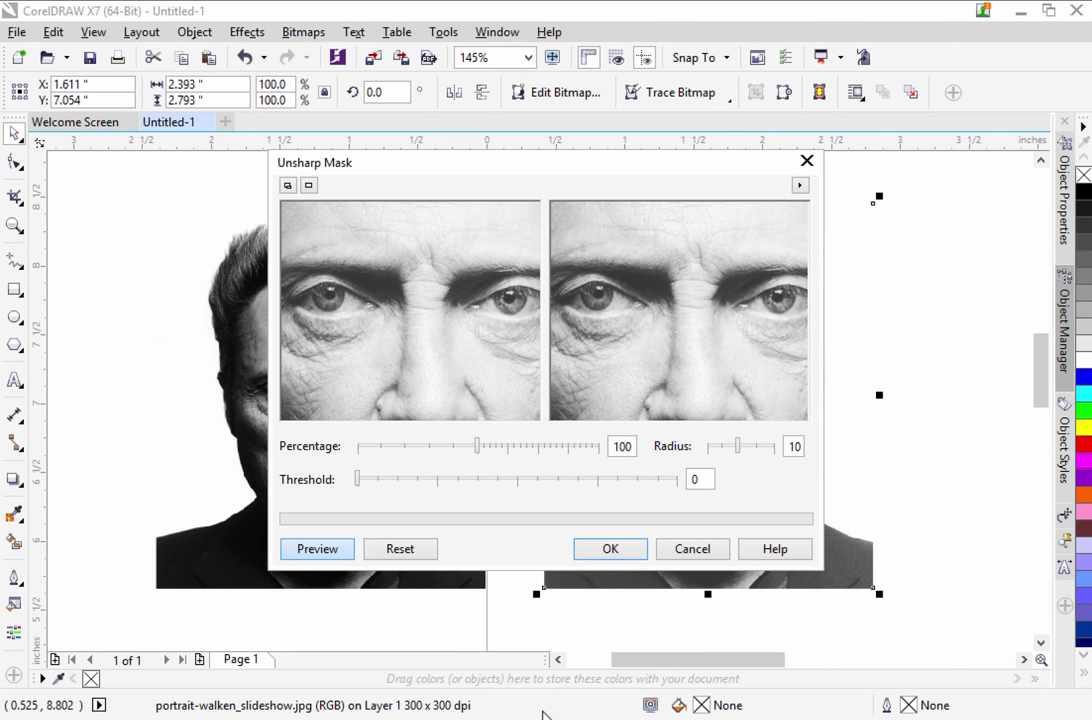
right_click(511, 324)
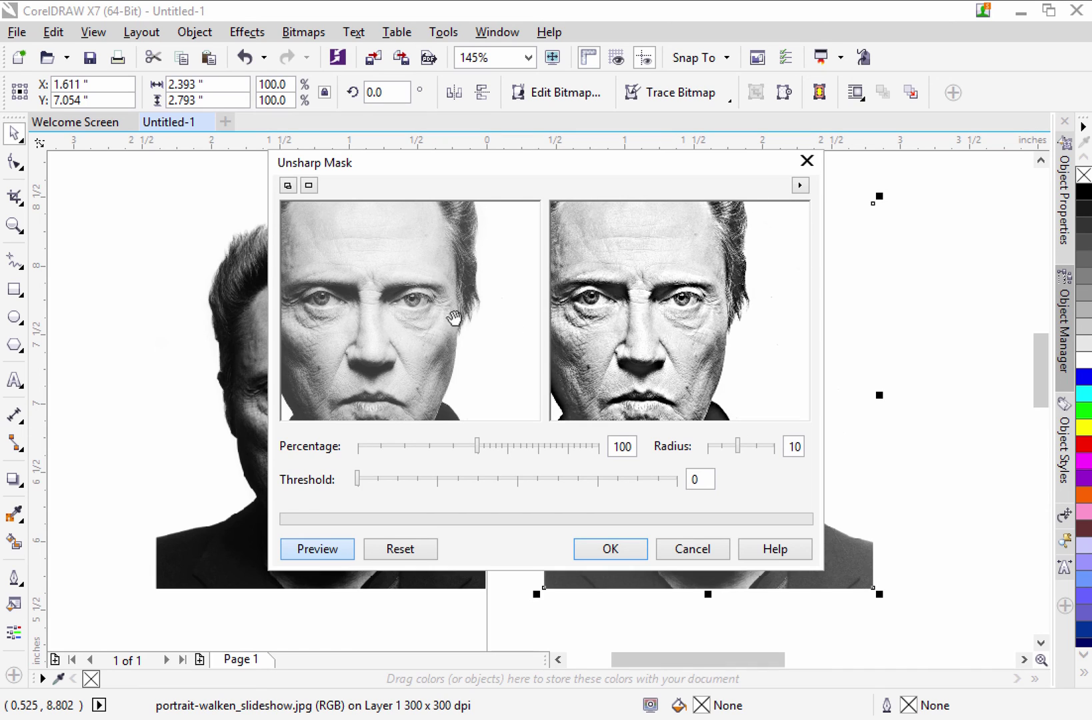
left_click_drag(456, 316, 485, 312)
right_click(479, 322)
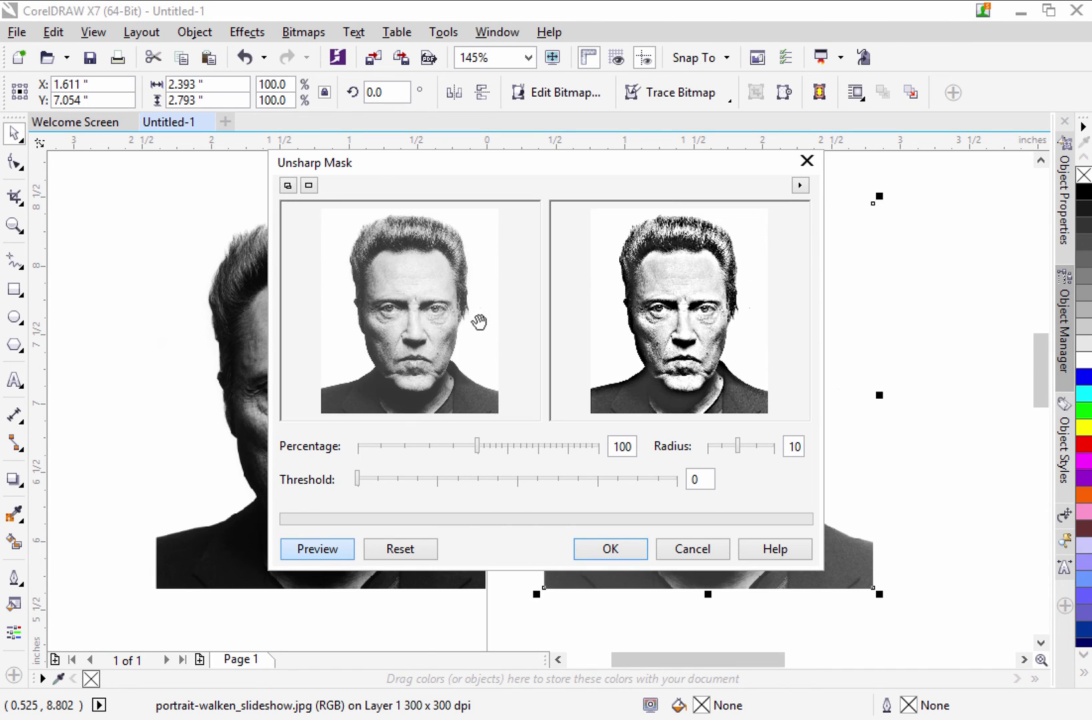
left_click(458, 324)
left_click(438, 318)
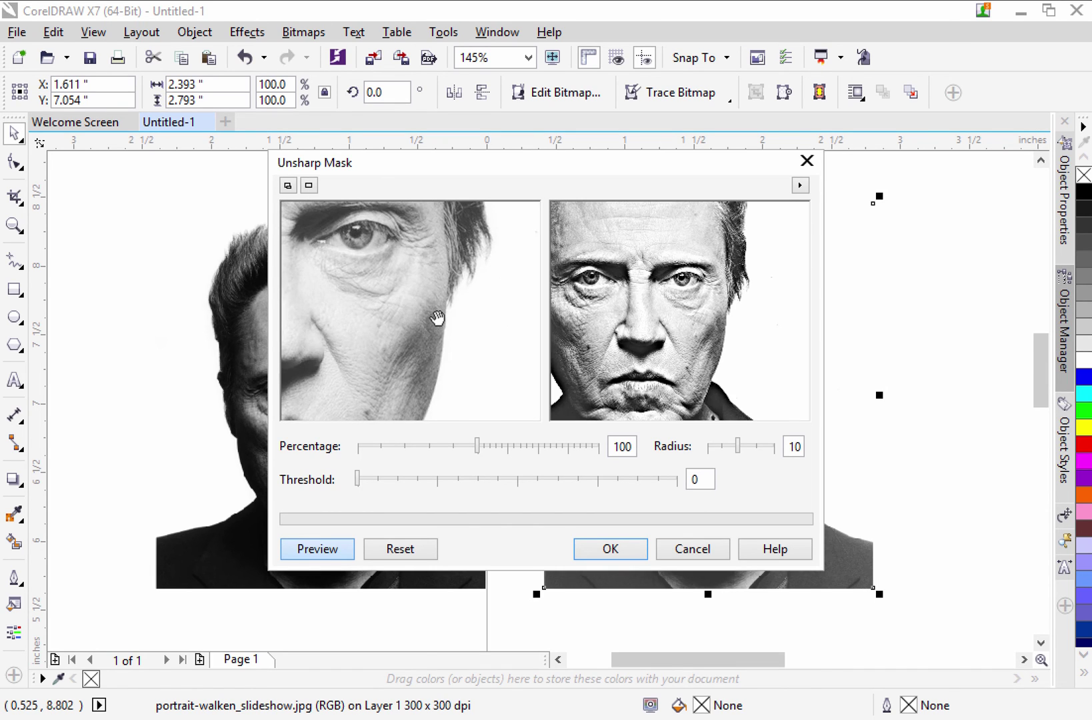
Sharpen at Percentage 500, Radius 10, Threshold 0 and apply it
left_click_drag(477, 446, 602, 453)
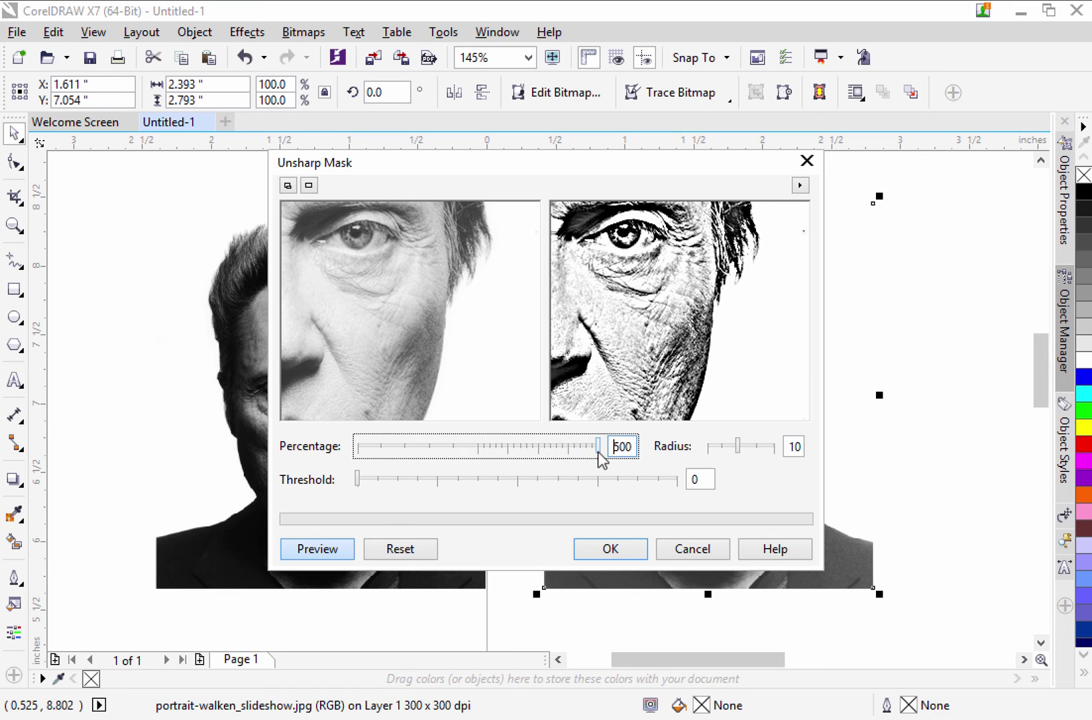
left_click_drag(402, 322, 446, 361)
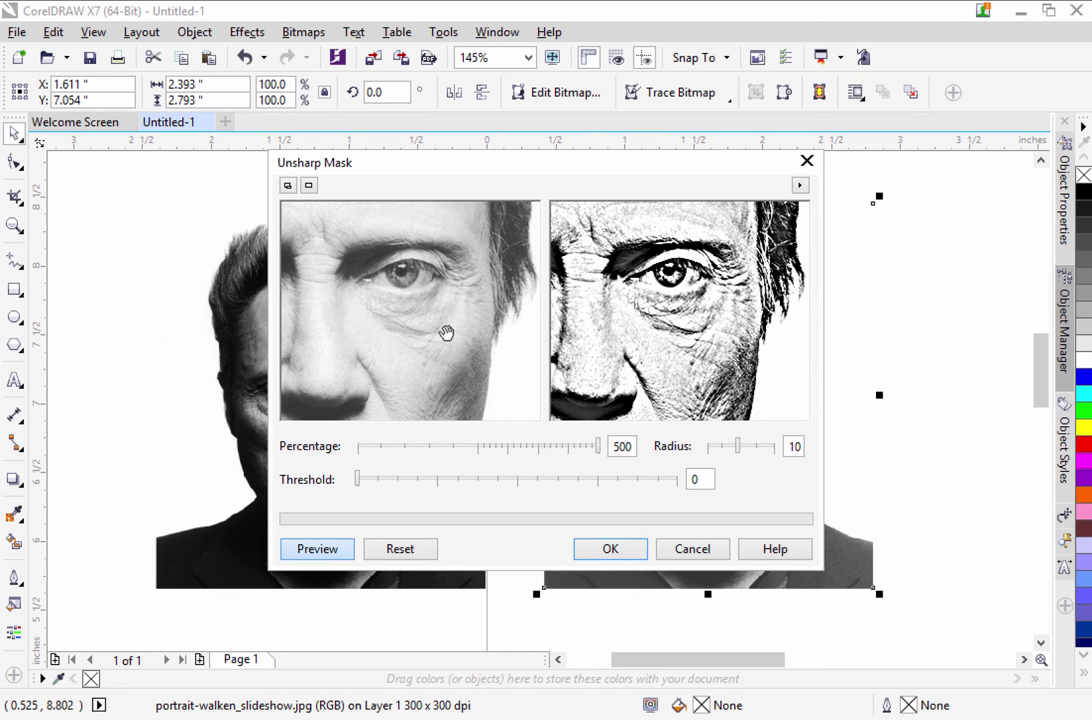
right_click(447, 333)
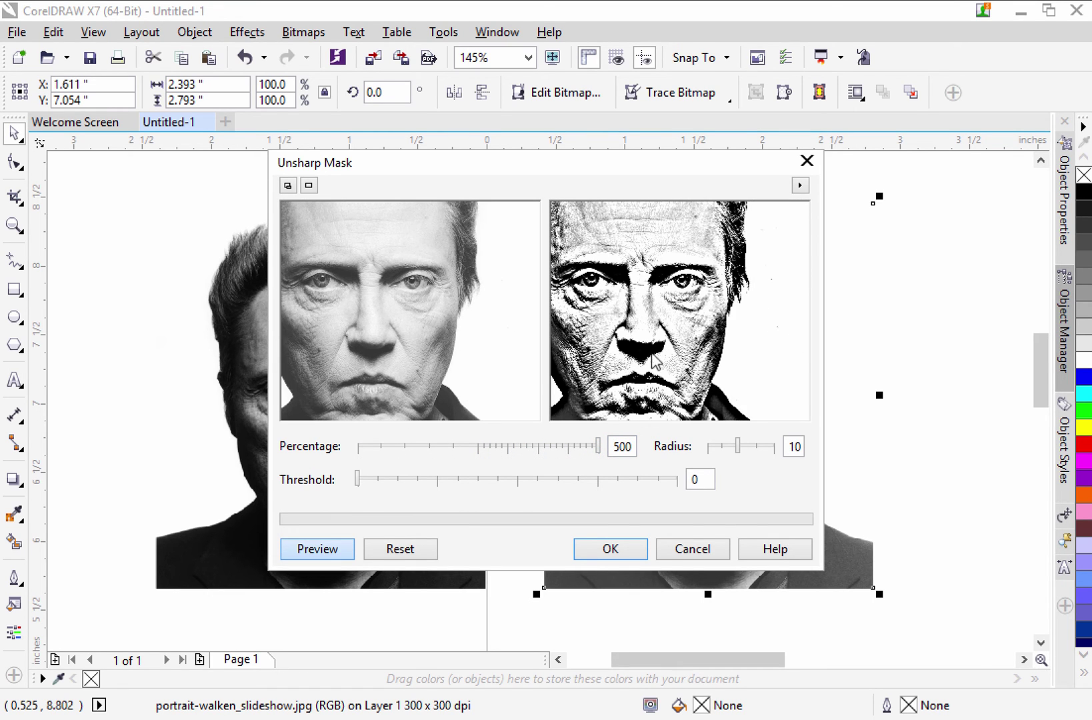
left_click_drag(450, 305, 465, 313)
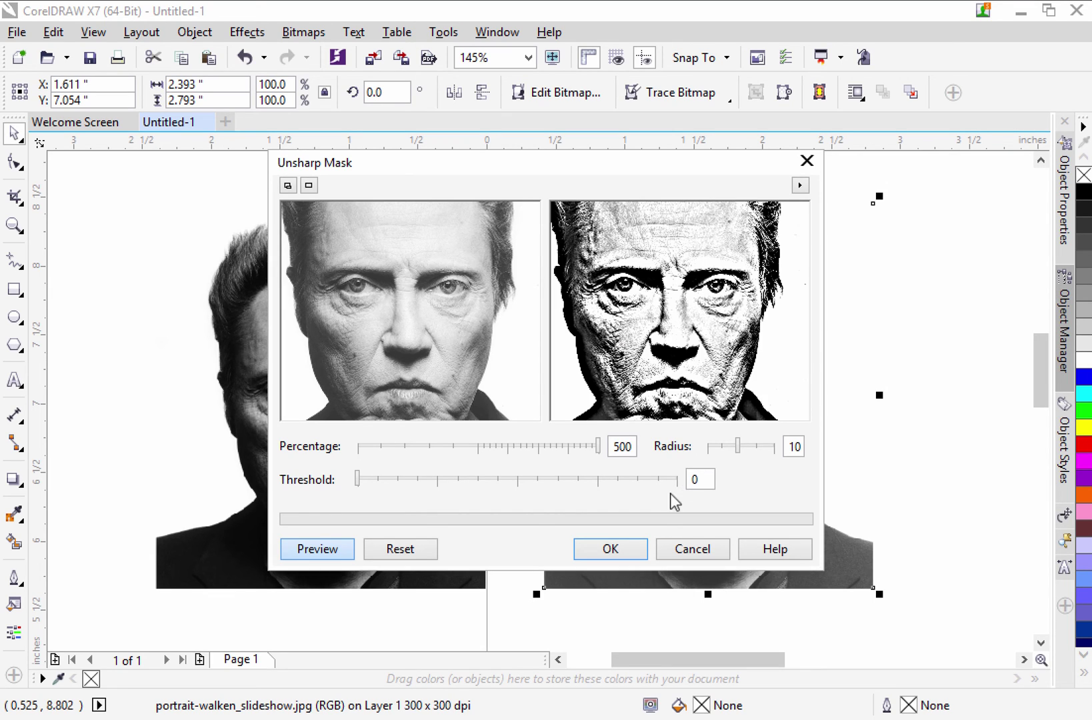
left_click(610, 549)
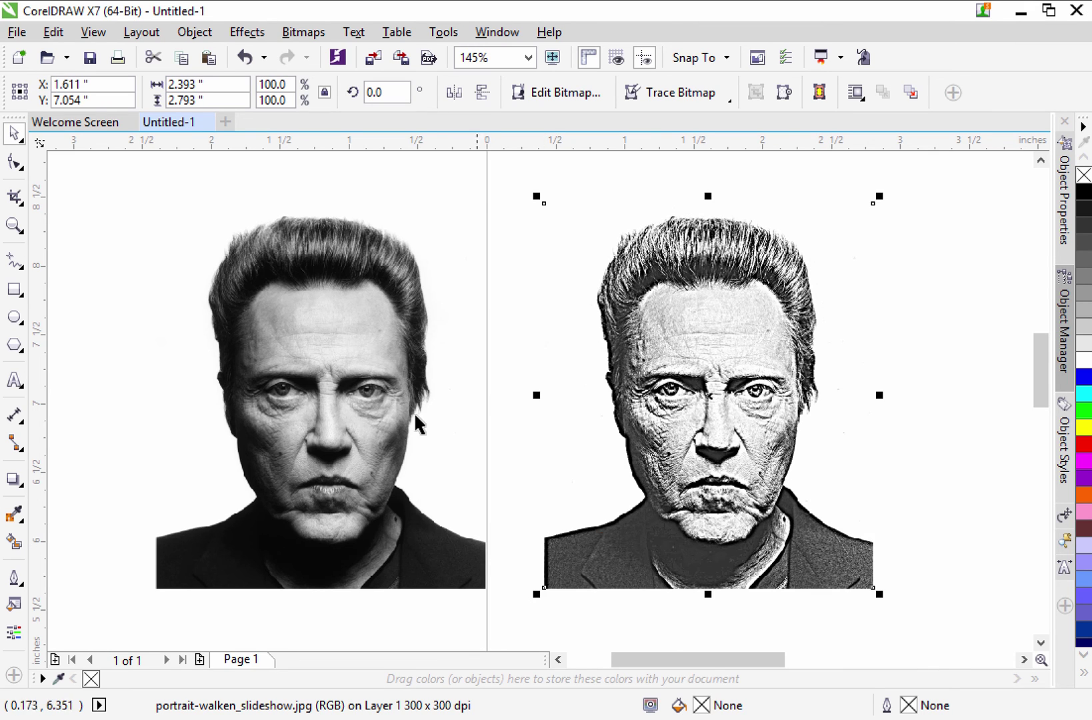
left_click(298, 375)
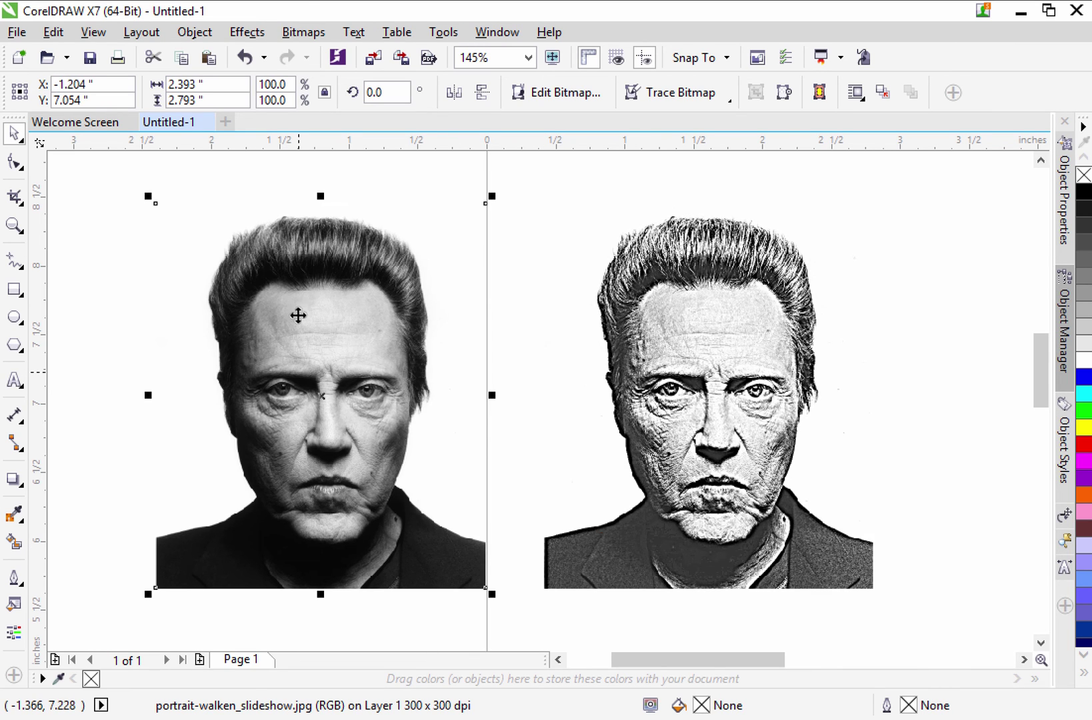
left_click(284, 39)
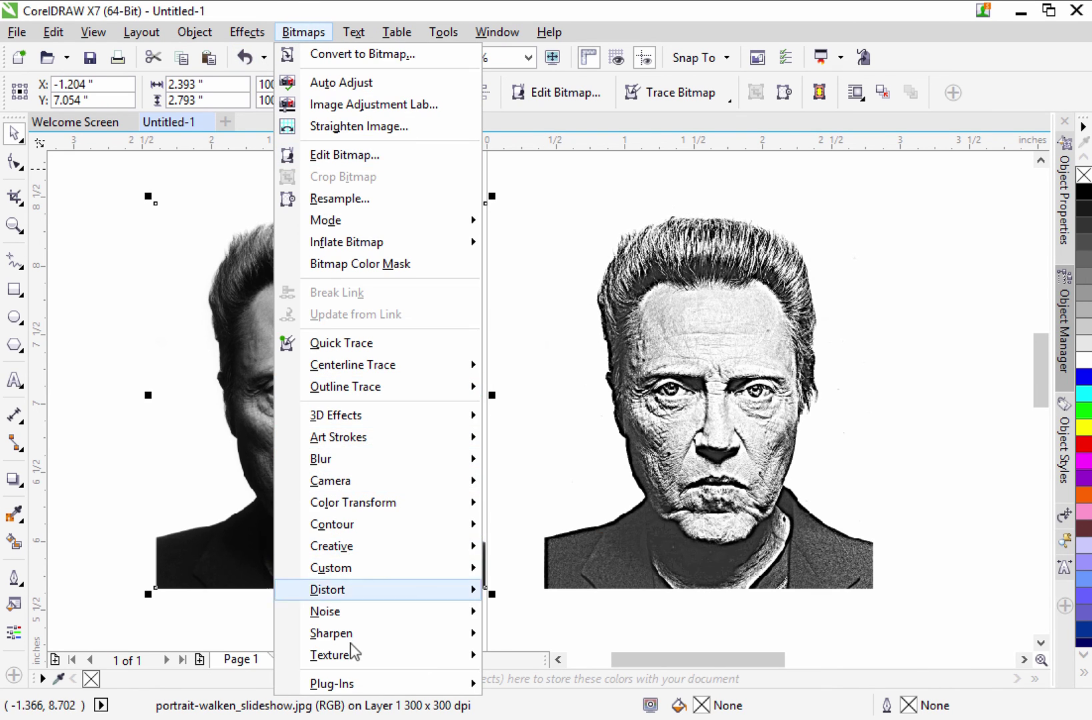
mouse_move(353, 641)
left_click(526, 712)
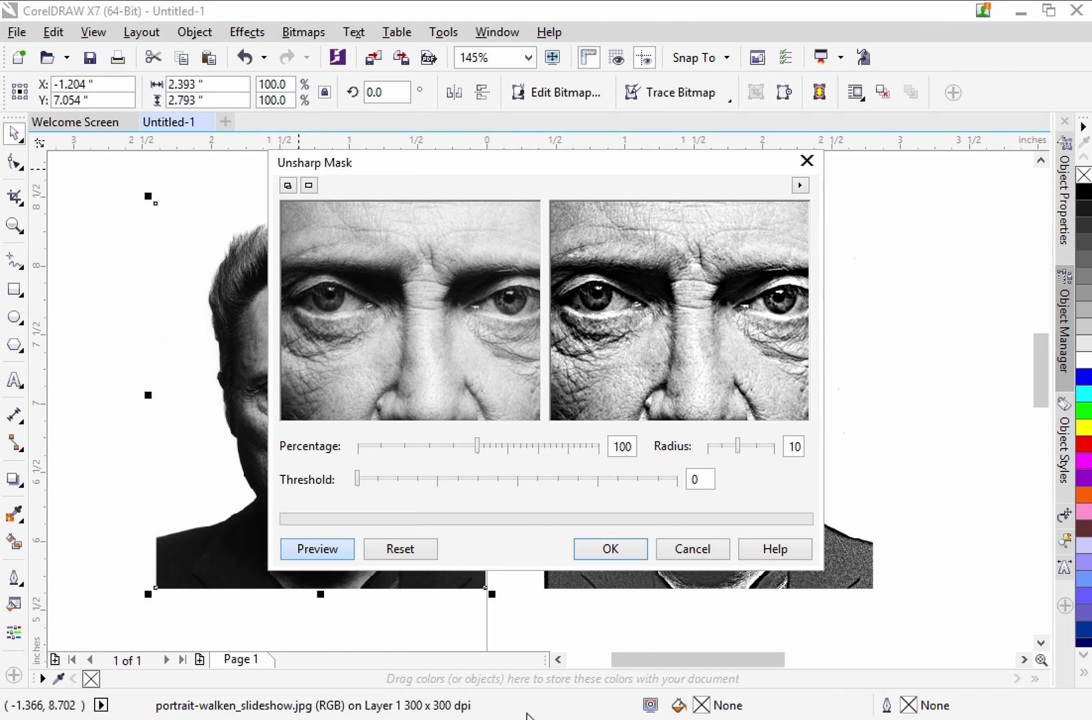
left_click(478, 448)
left_click_drag(478, 449, 577, 452)
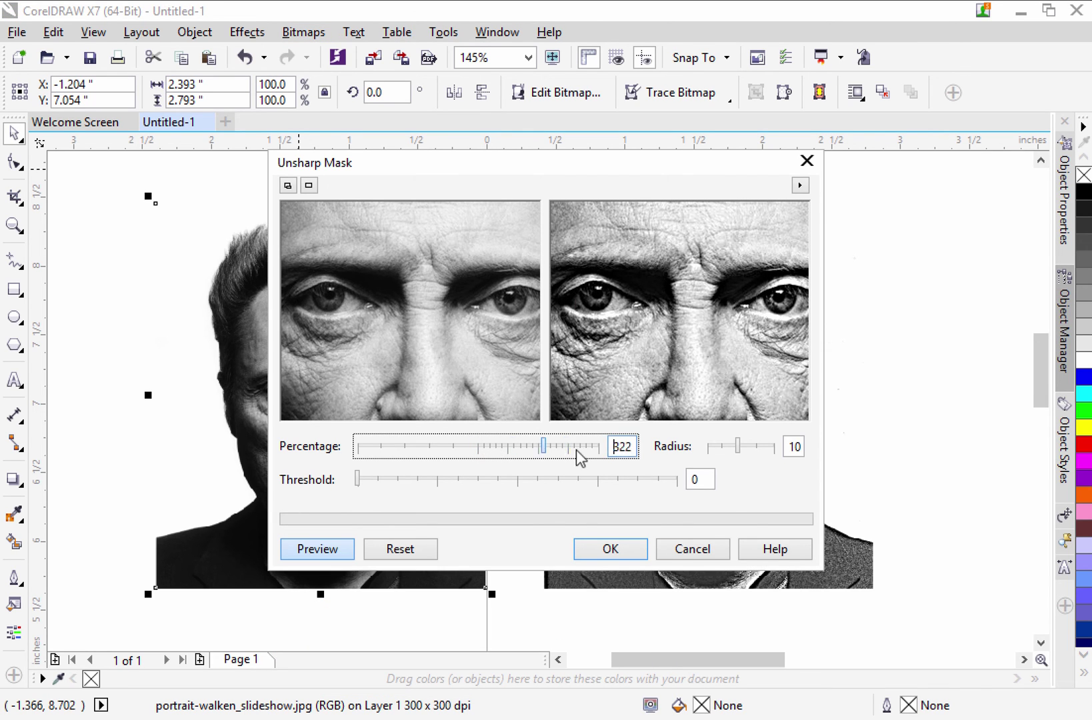
right_click(449, 301)
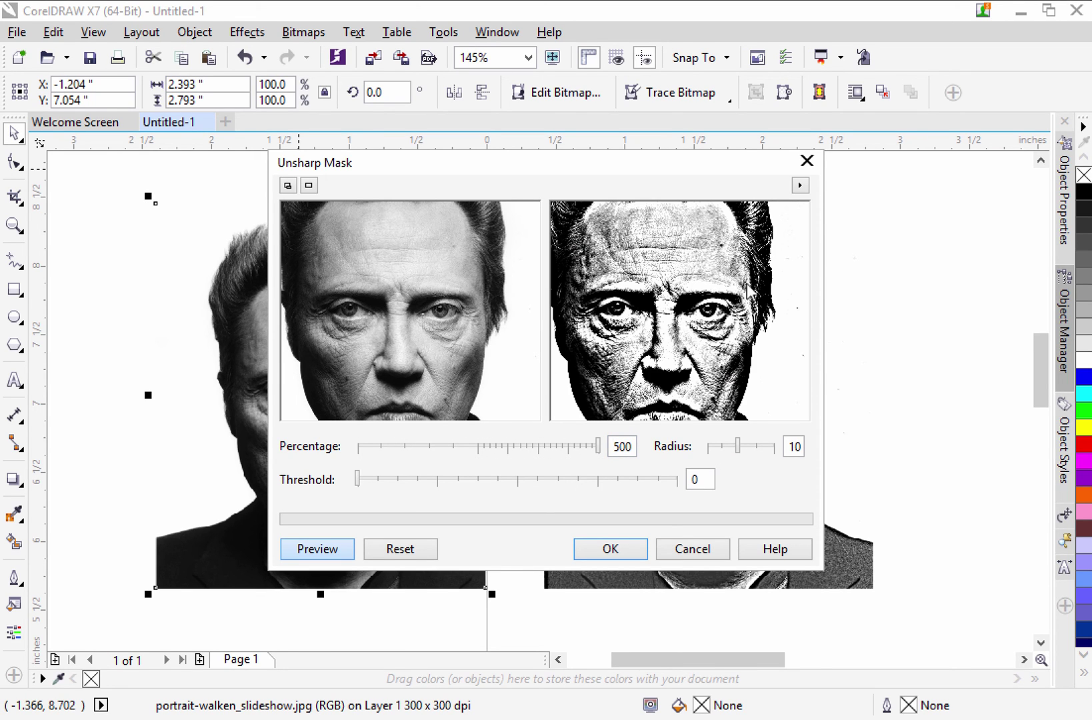
left_click(698, 551)
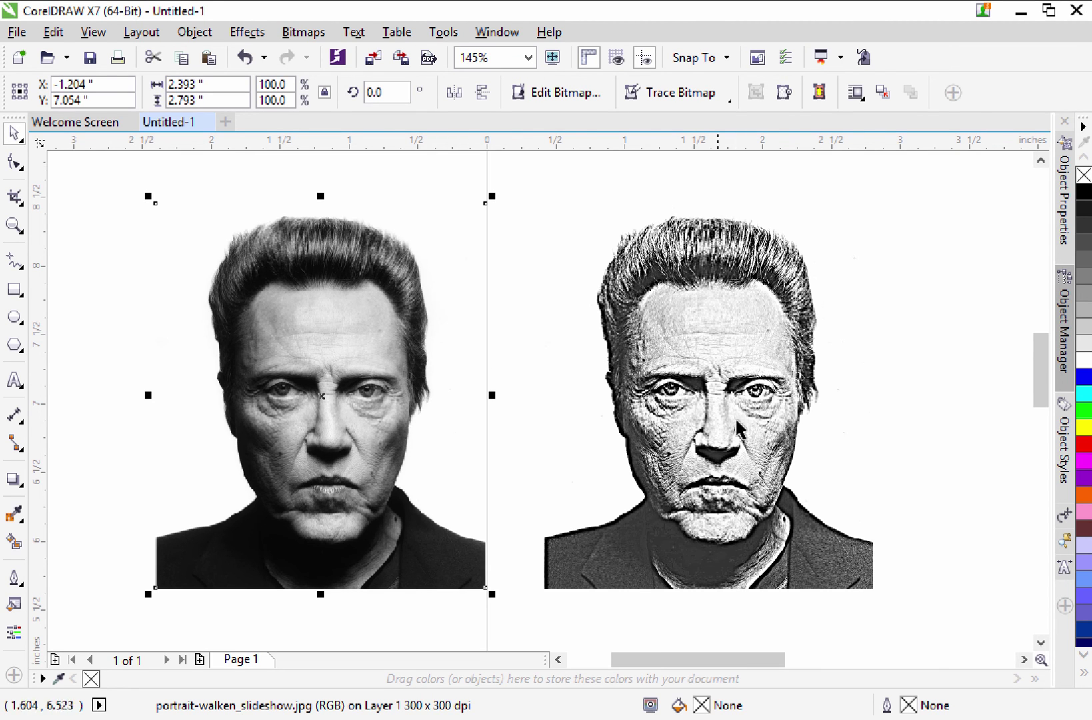
Centre the sharpened portrait and convert it to 1-bit black and white with Stucki at intensity 85
left_click_drag(668, 414, 553, 385)
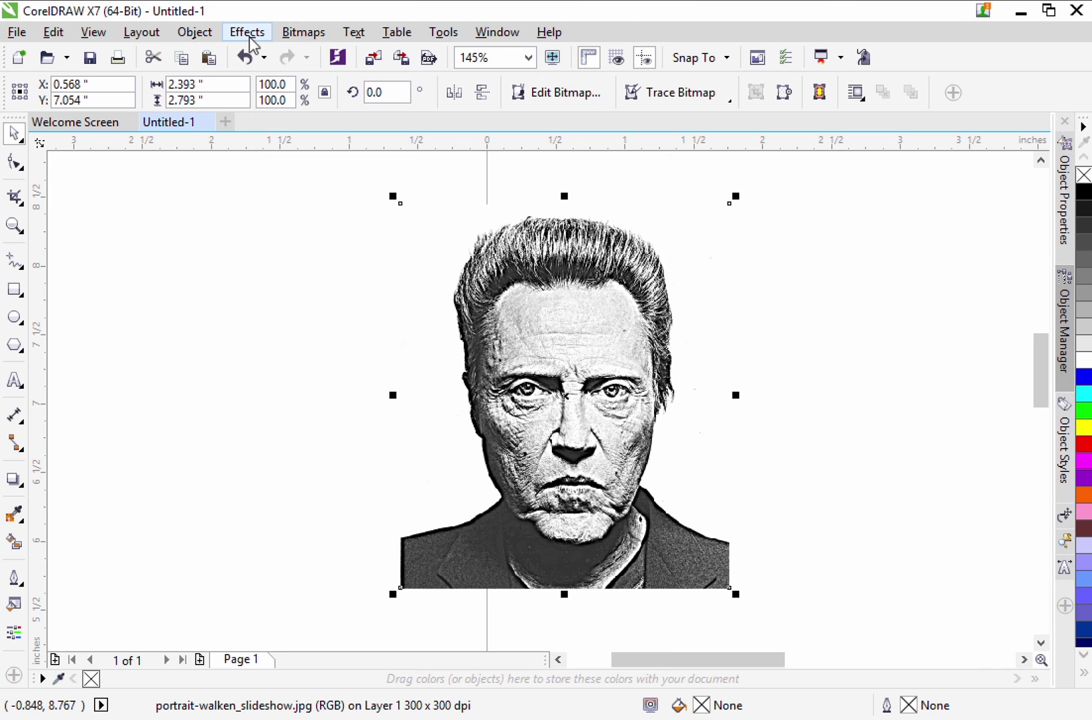
left_click(294, 38)
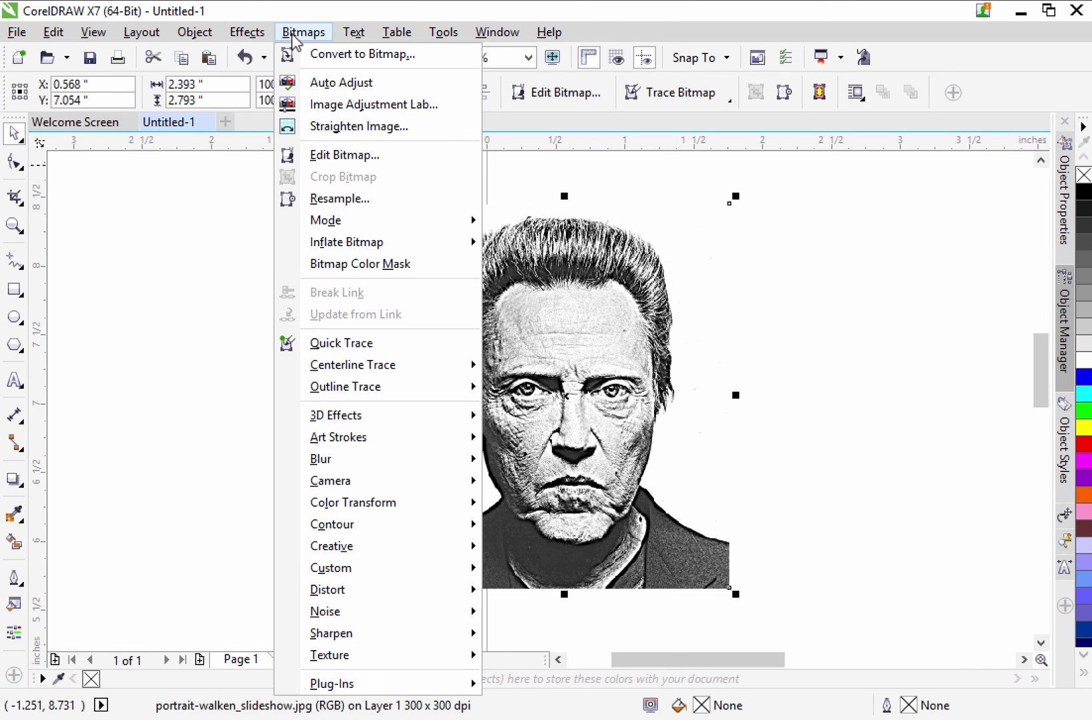
mouse_move(324, 220)
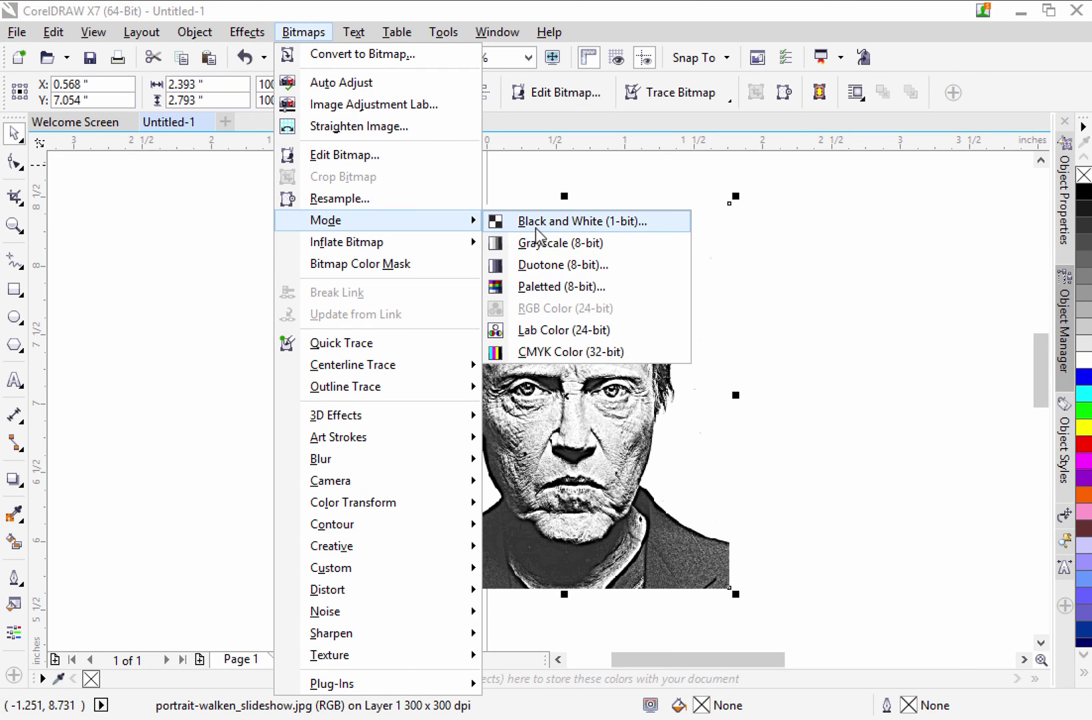
left_click(536, 224)
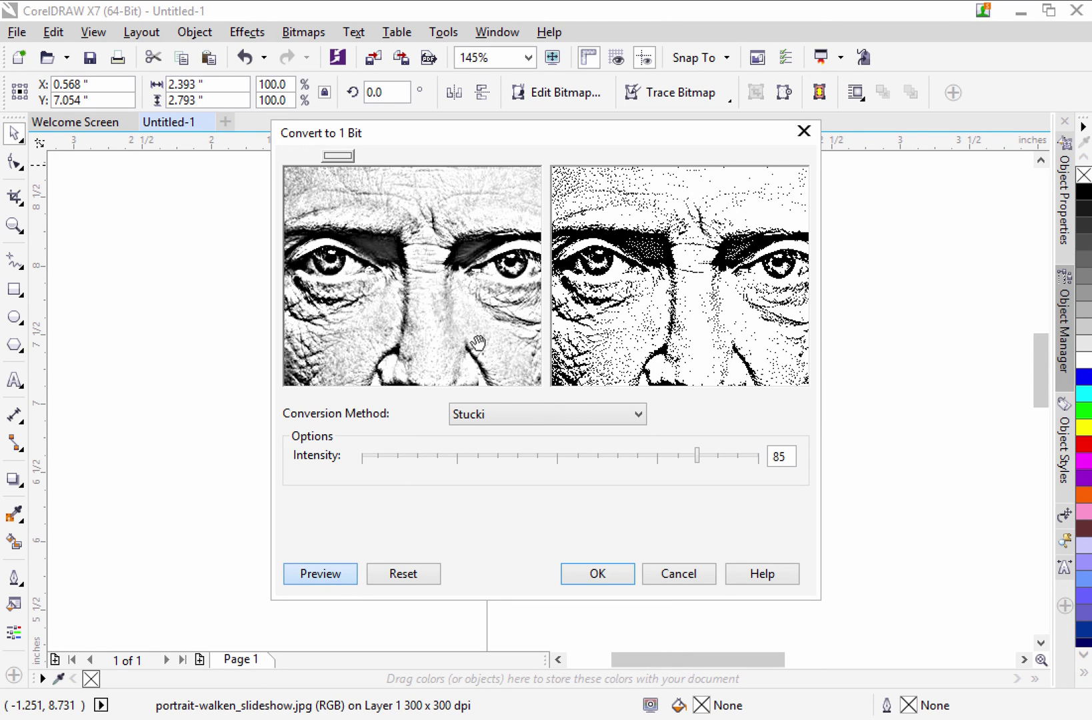
left_click(526, 411)
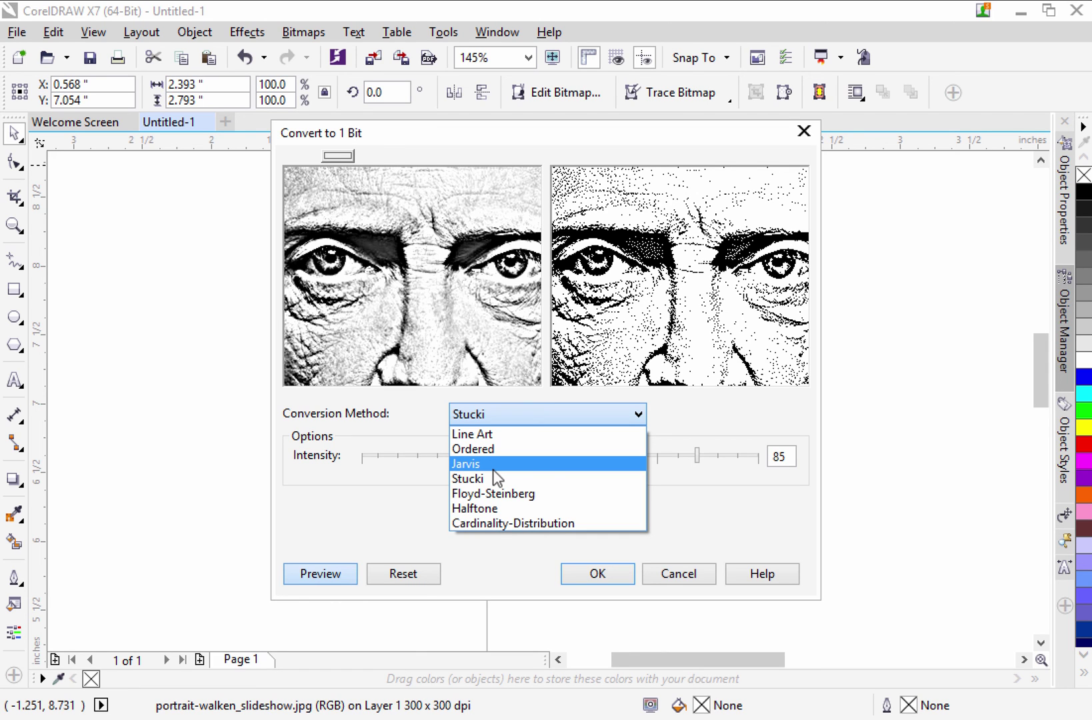
left_click(493, 477)
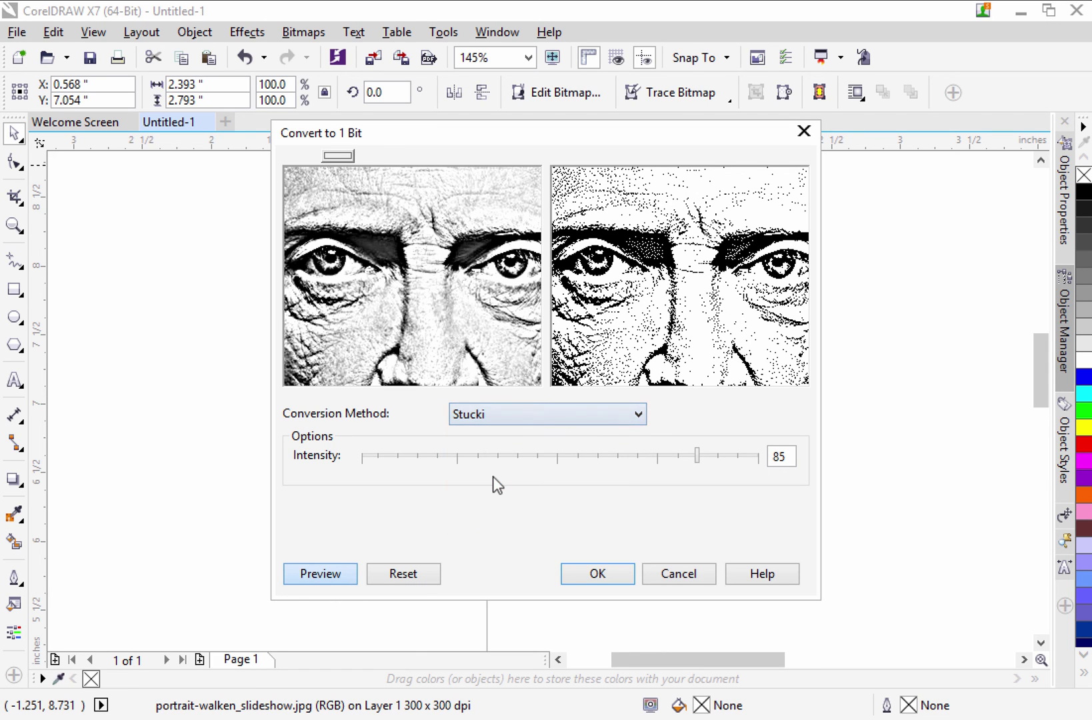
left_click(577, 575)
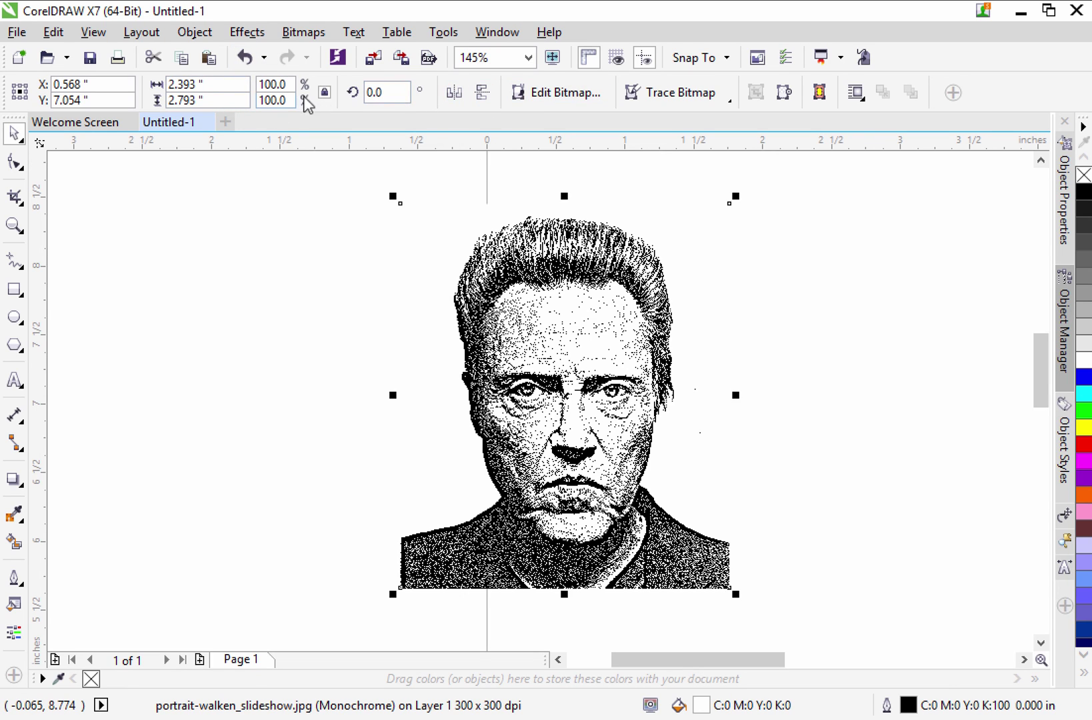
Zoom the view to 200%, then to 300%
left_click(493, 58)
type("200")
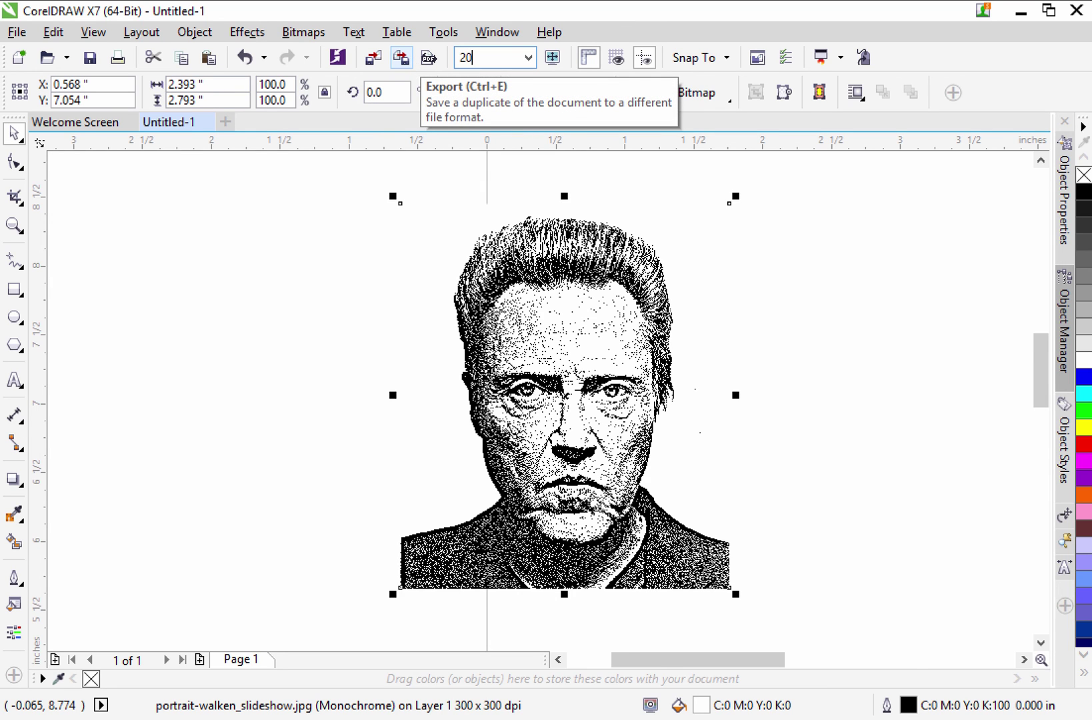
key("Return")
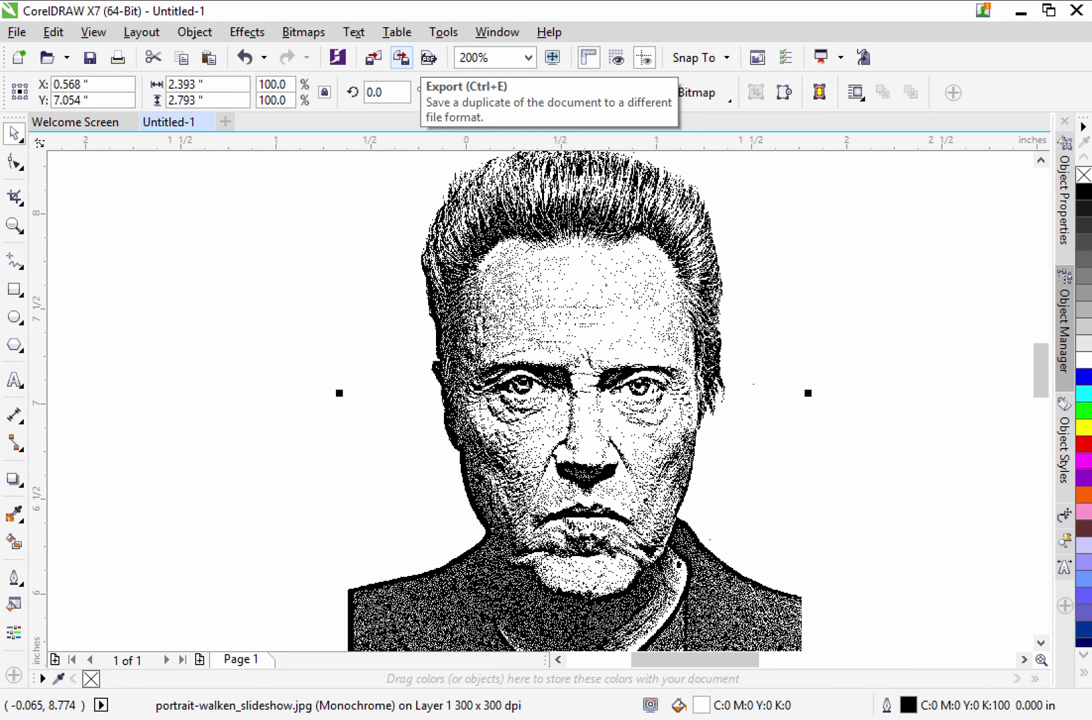
left_click(490, 58)
type("3")
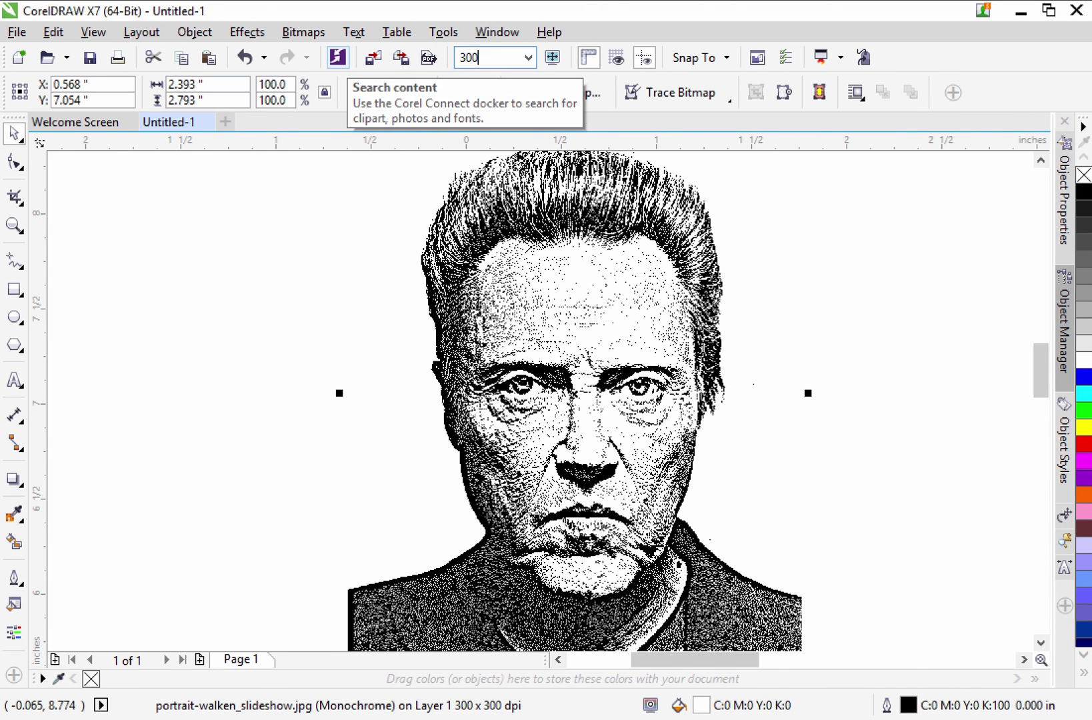
type("00")
key("Return")
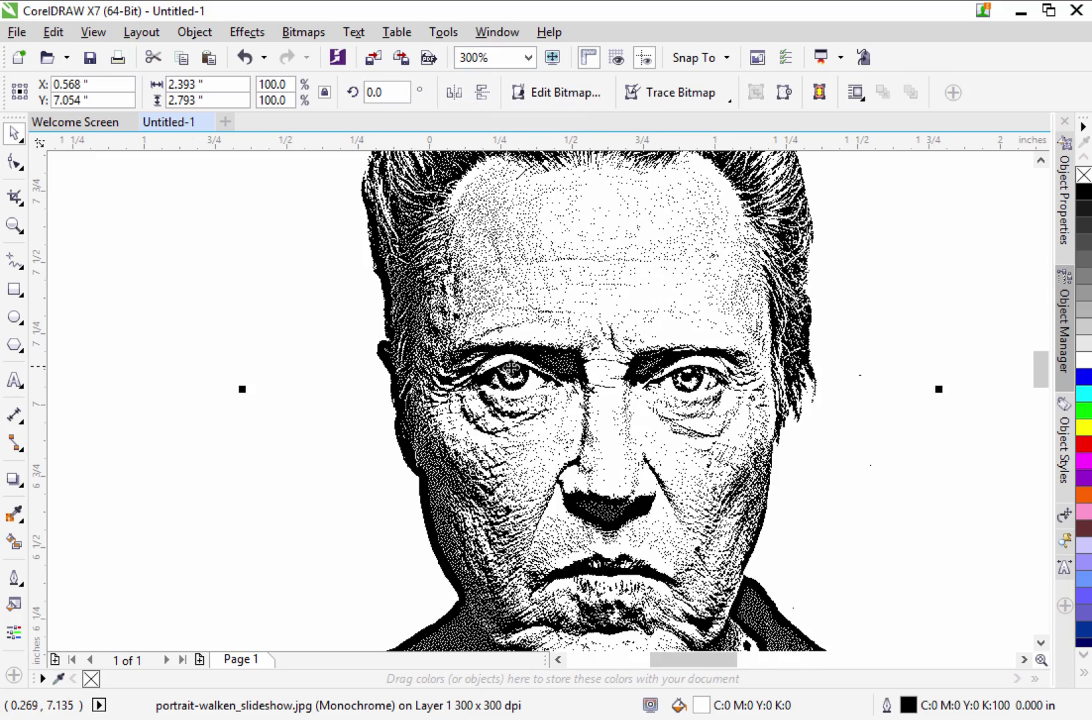
Move the dithered portrait up and slightly right to X 0.217, Y 7.359 inches
left_click_drag(507, 366, 337, 308)
left_click_drag(446, 412, 460, 329)
left_click_drag(494, 439, 497, 308)
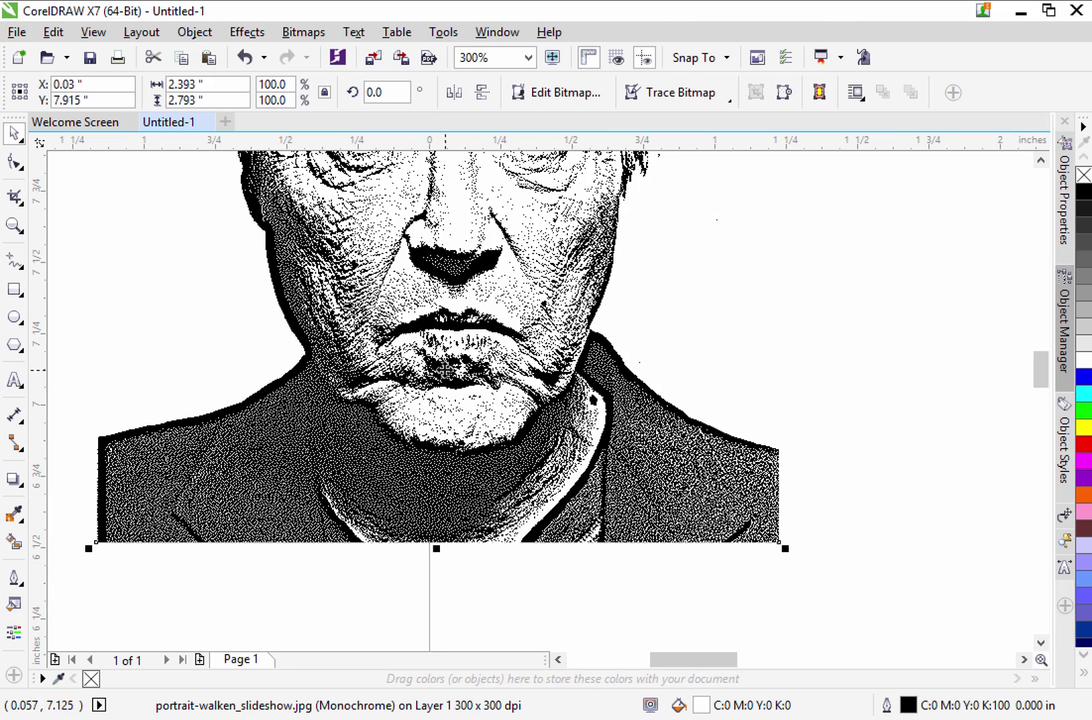
left_click_drag(456, 372, 509, 526)
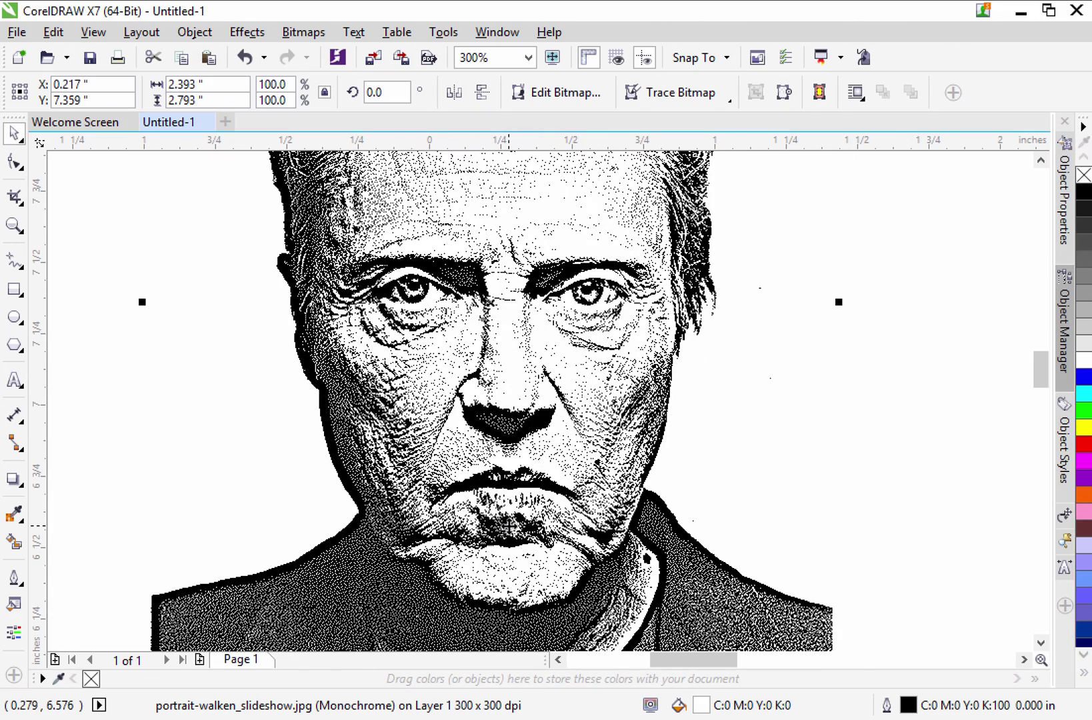